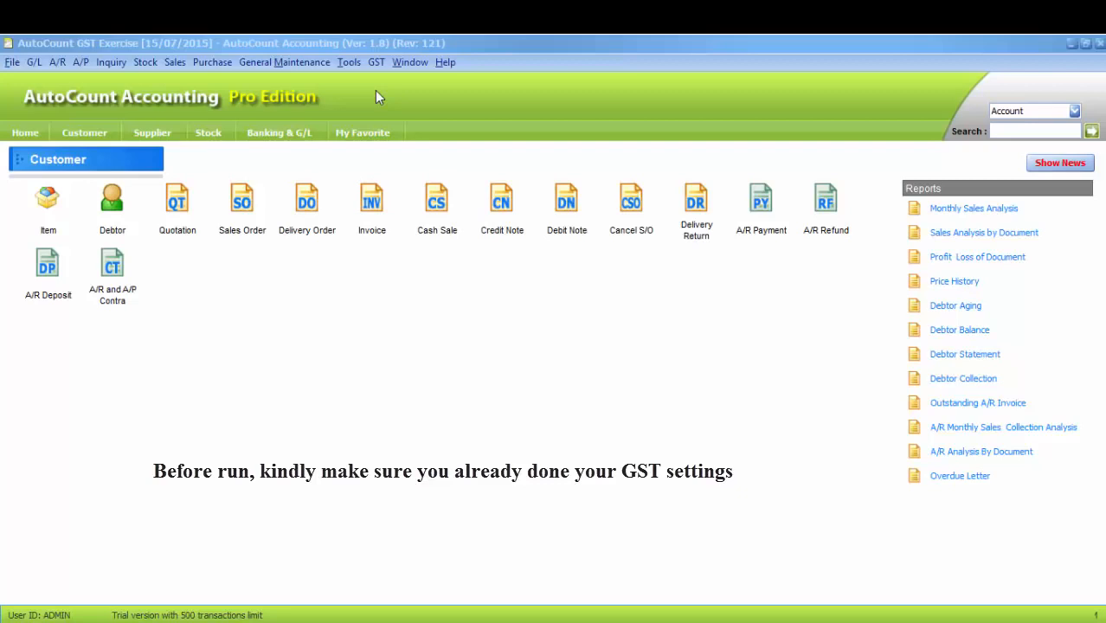
Step: Open GST Settings and select GST-4020 GST CONTROL ACCOUNT as the GST control account
left_click(378, 71)
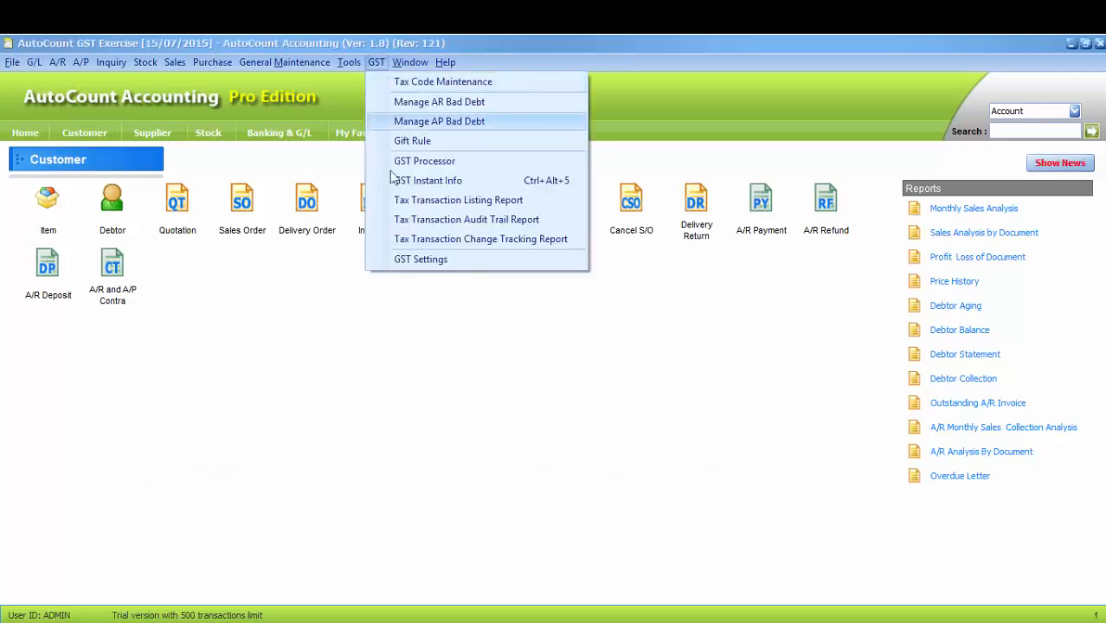
left_click(396, 260)
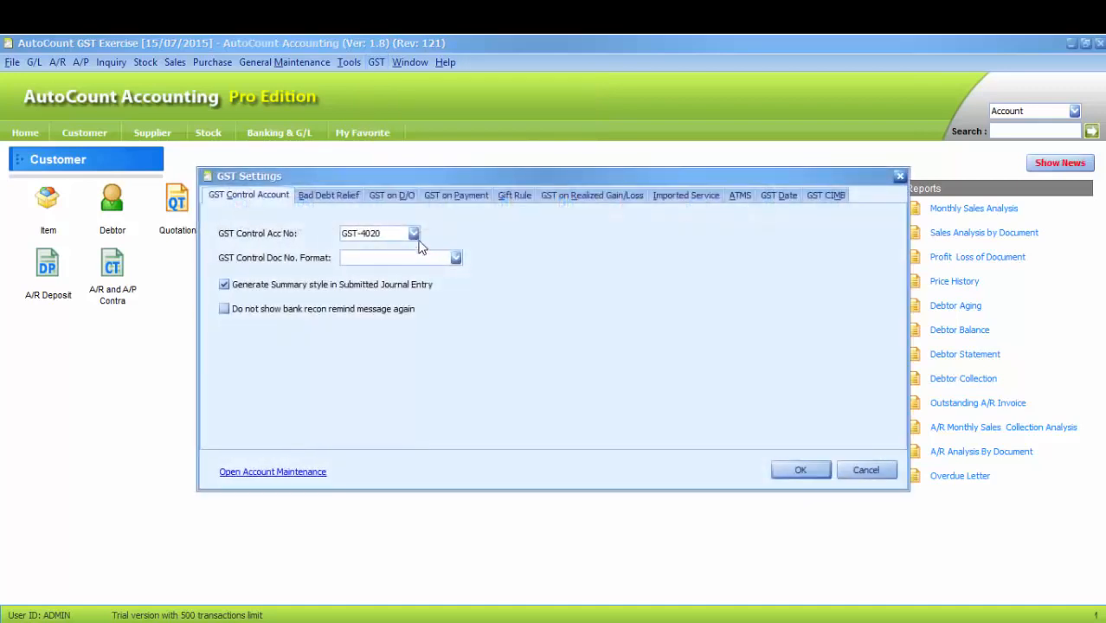
left_click(414, 234)
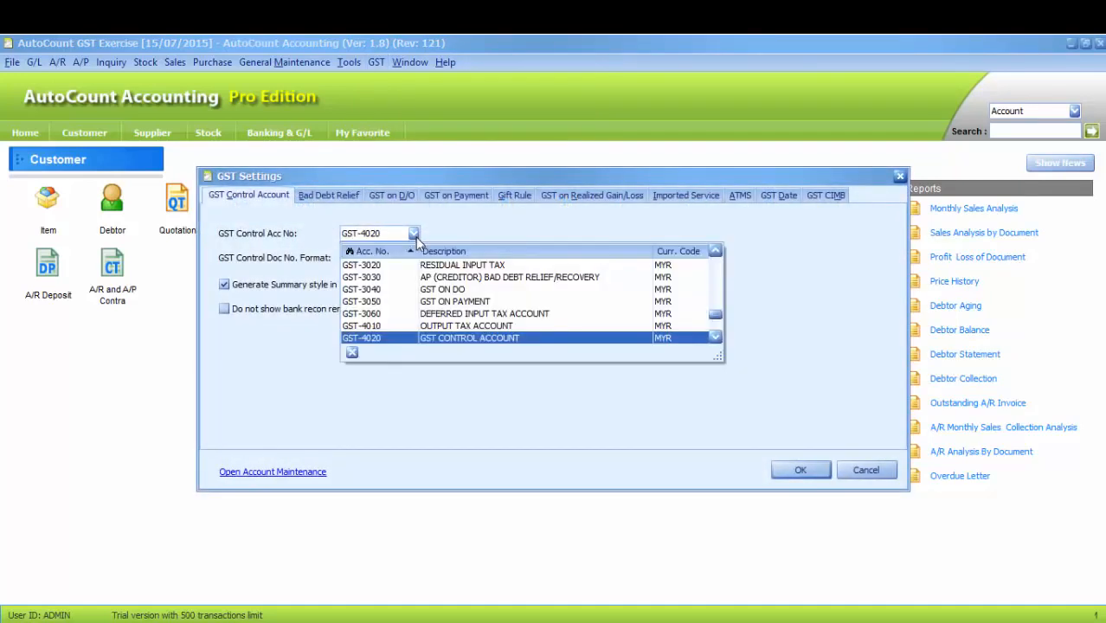
left_click(431, 343)
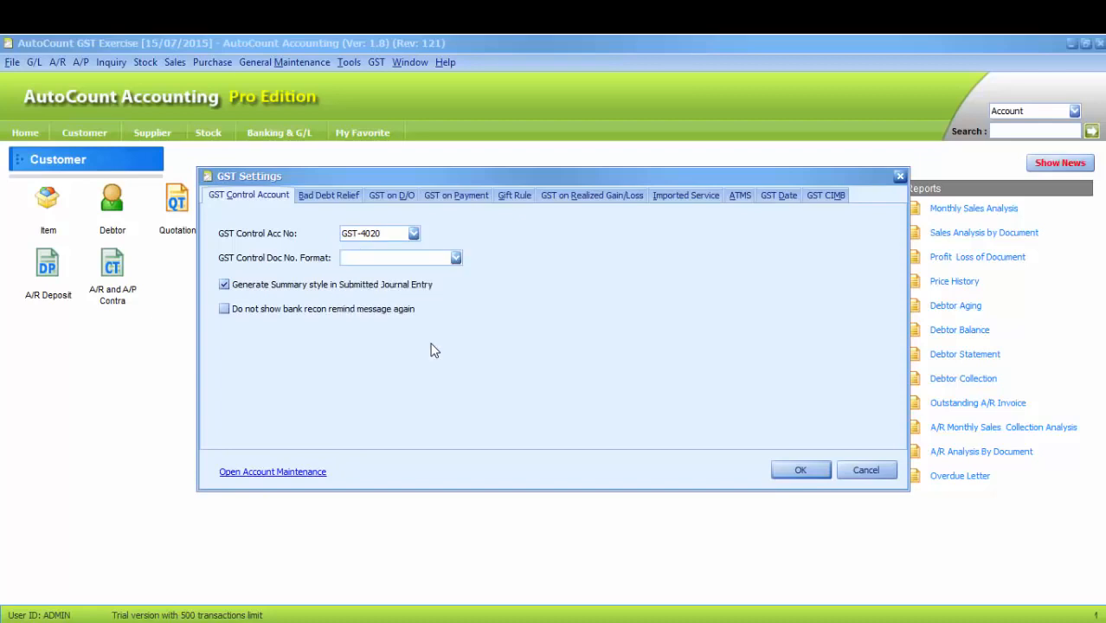
Step: Select the AR bad debt accounts: GST-4030 for relief, GST-9020 for bad debt and GST-4030 for recovery
left_click(334, 197)
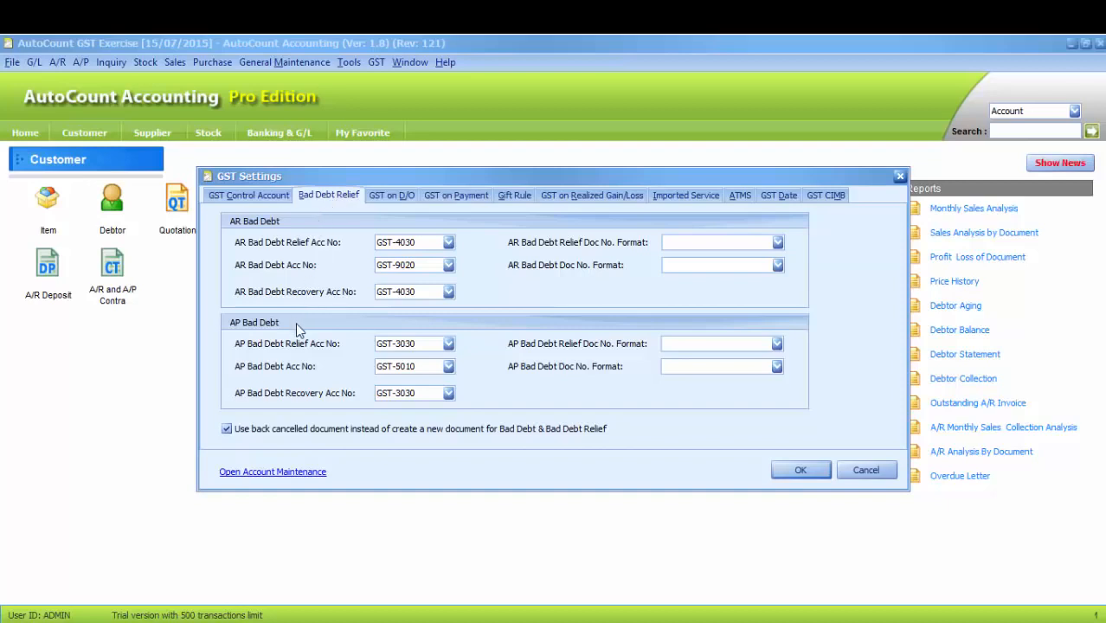
left_click(449, 243)
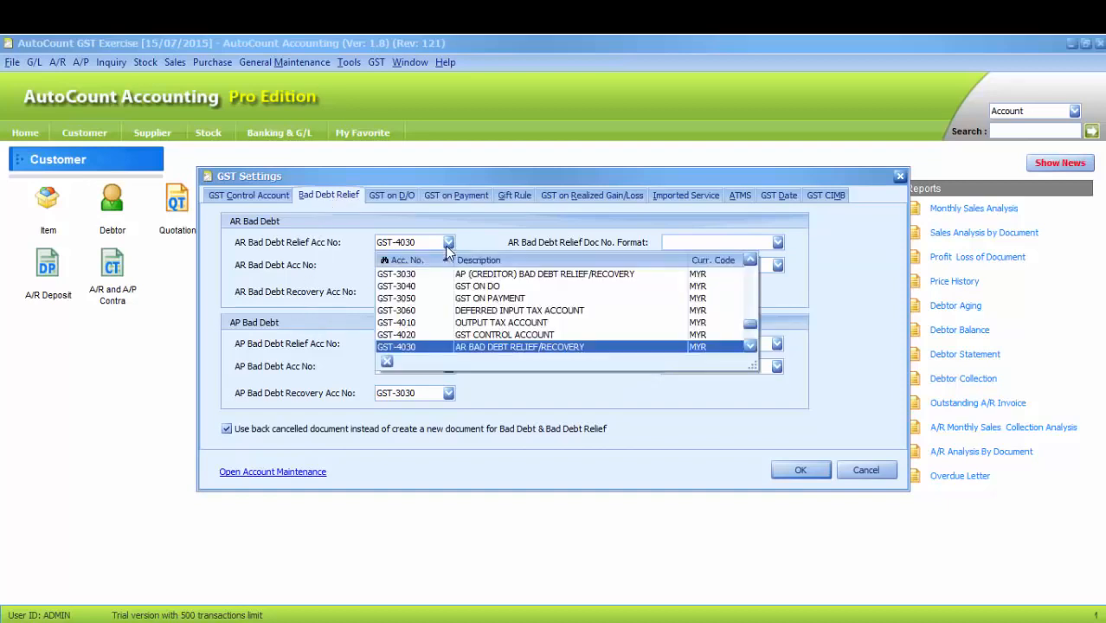
left_click(452, 347)
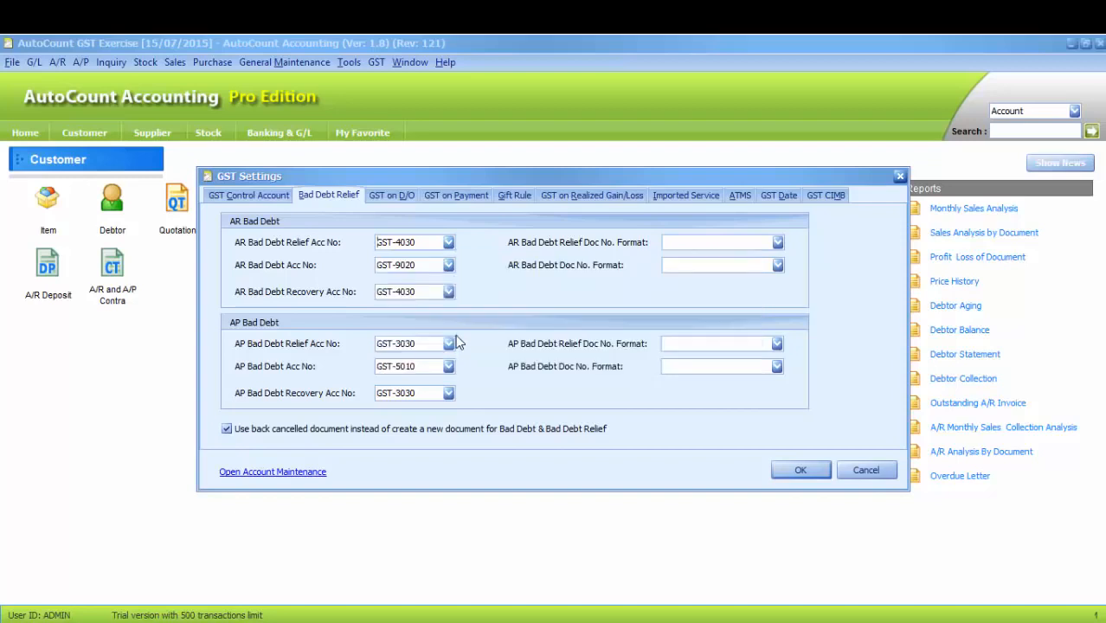
left_click(450, 268)
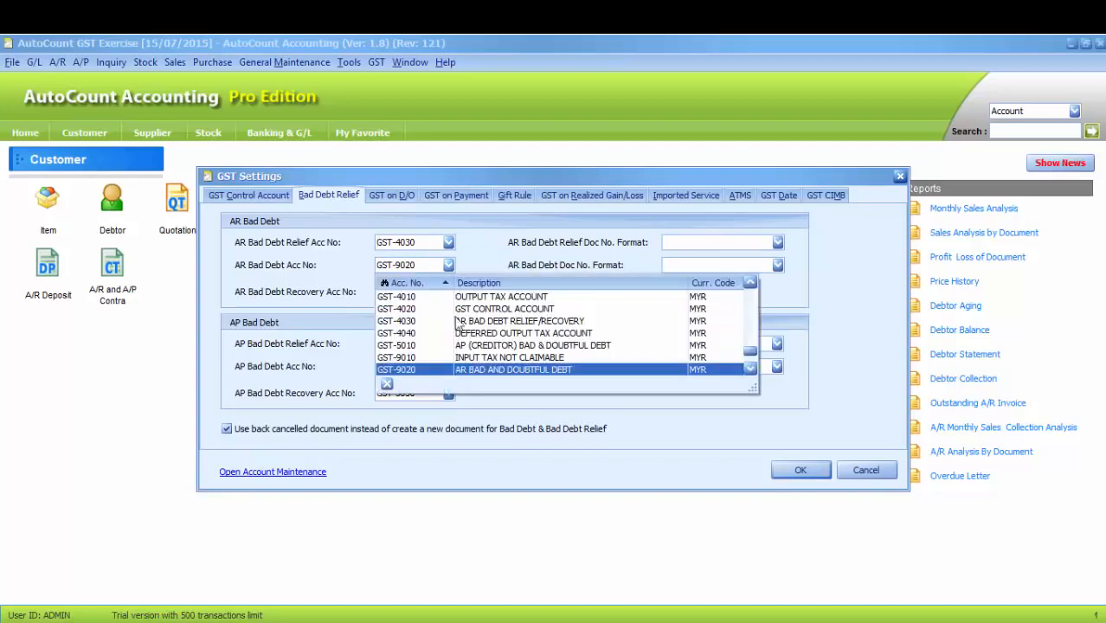
left_click(461, 370)
left_click(448, 292)
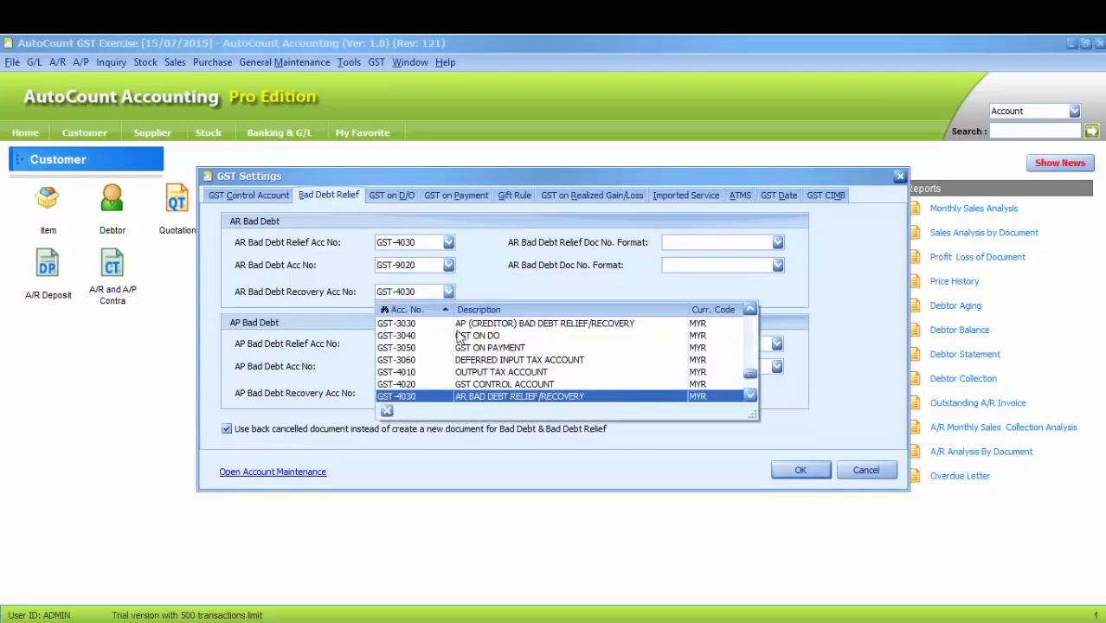
left_click(472, 398)
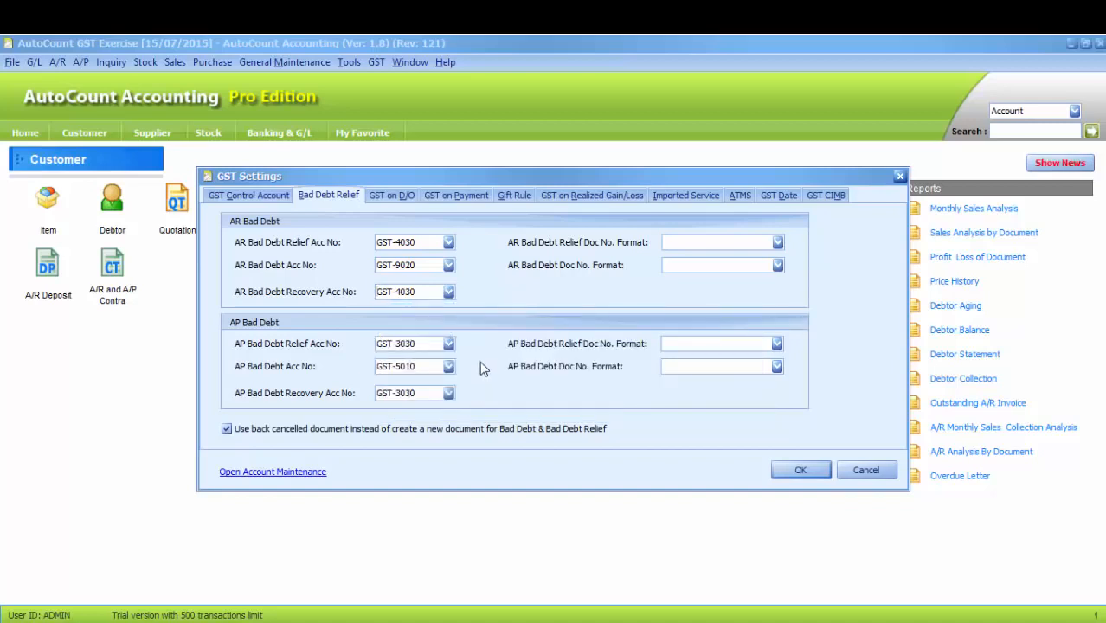
Step: Select the AP bad debt accounts: GST-3030 for relief, GST-5010 for bad debt and GST-3030 for recovery
left_click(448, 344)
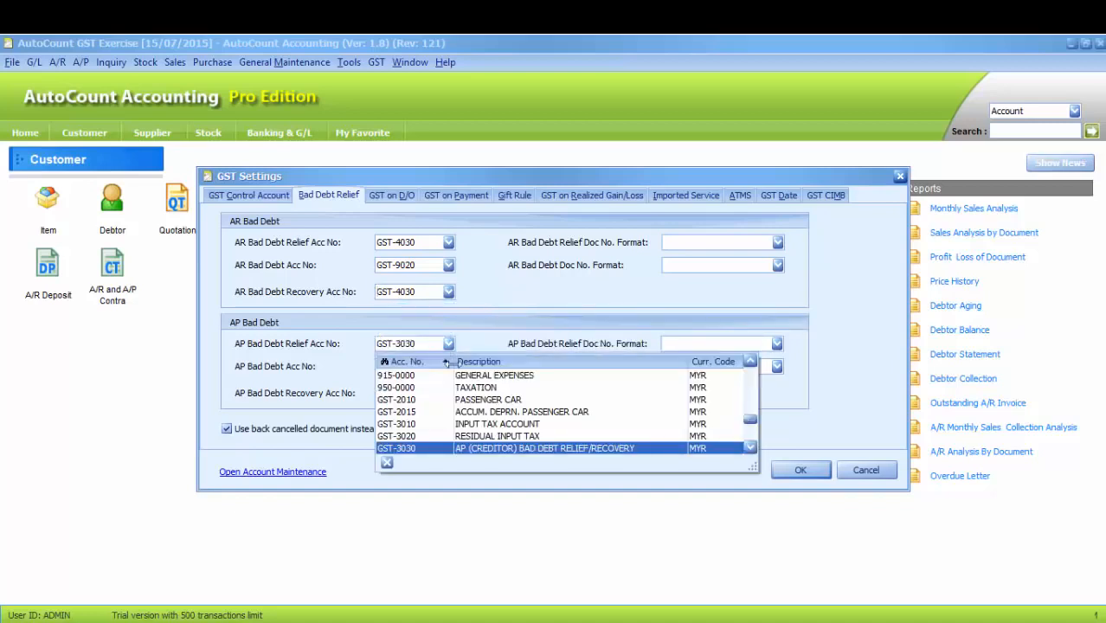
left_click(475, 456)
left_click(449, 367)
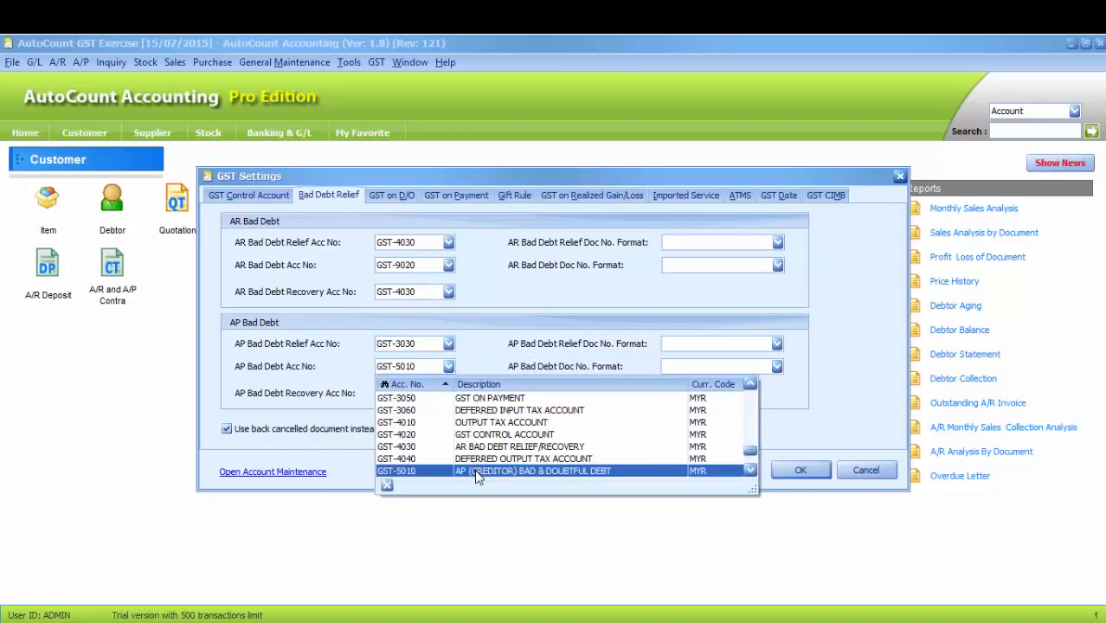
left_click(475, 472)
left_click(449, 393)
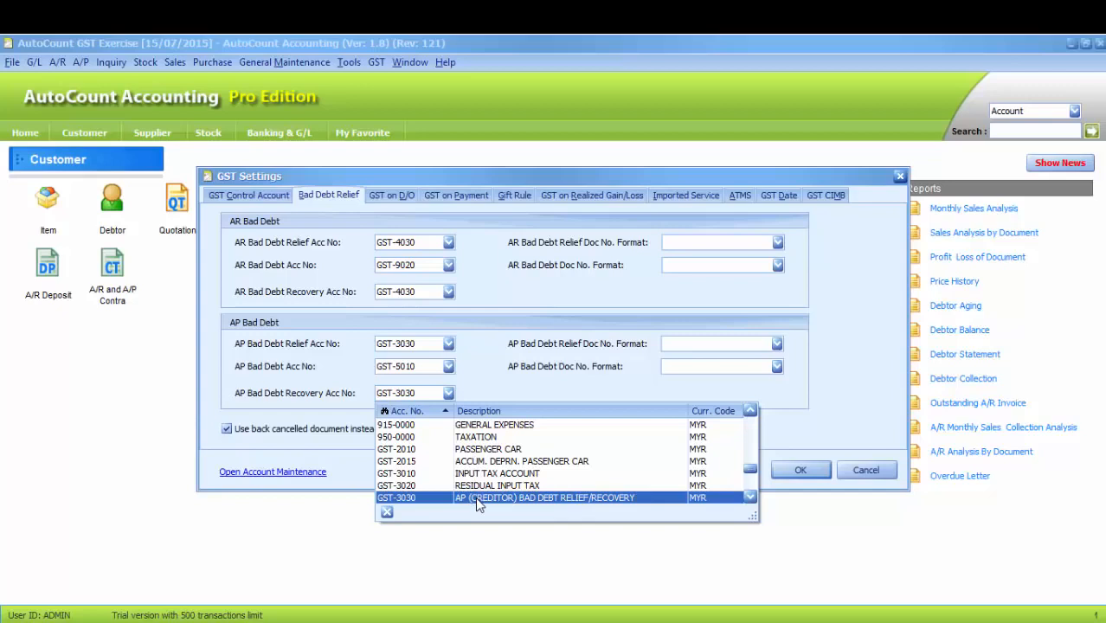
left_click(475, 497)
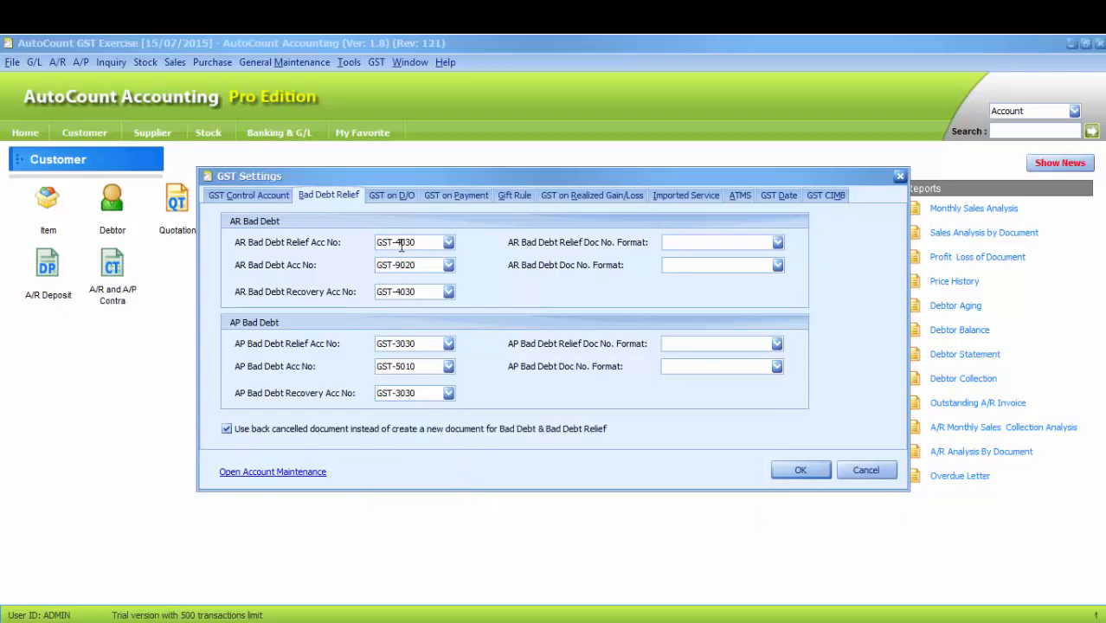
Step: Select GST-3040 GST ON DO as the account for GST on delivery orders
left_click(401, 198)
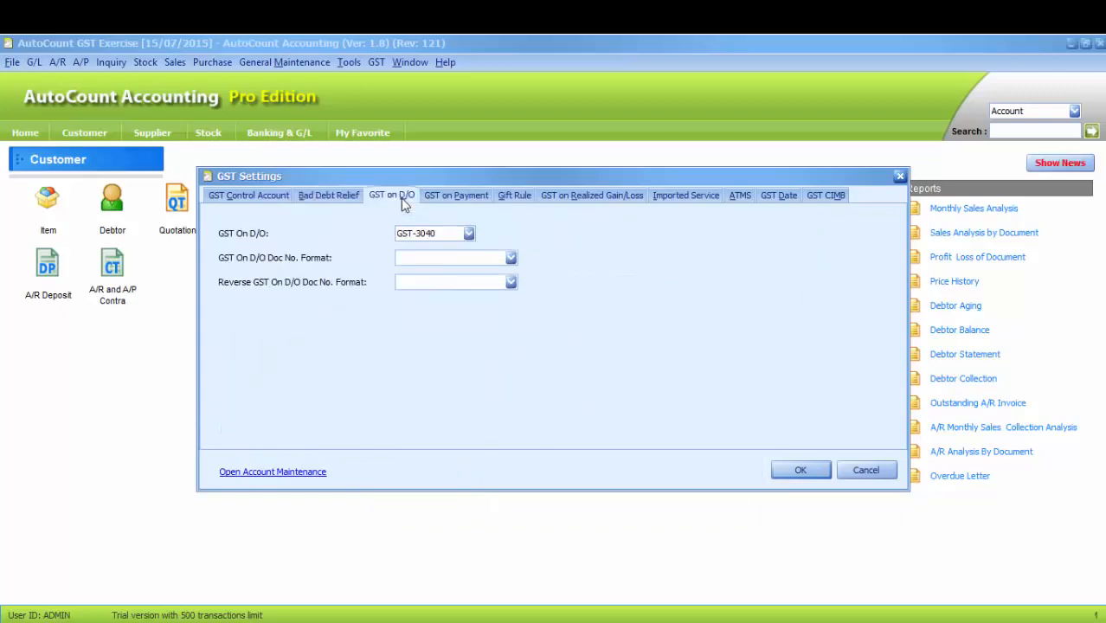
left_click(468, 235)
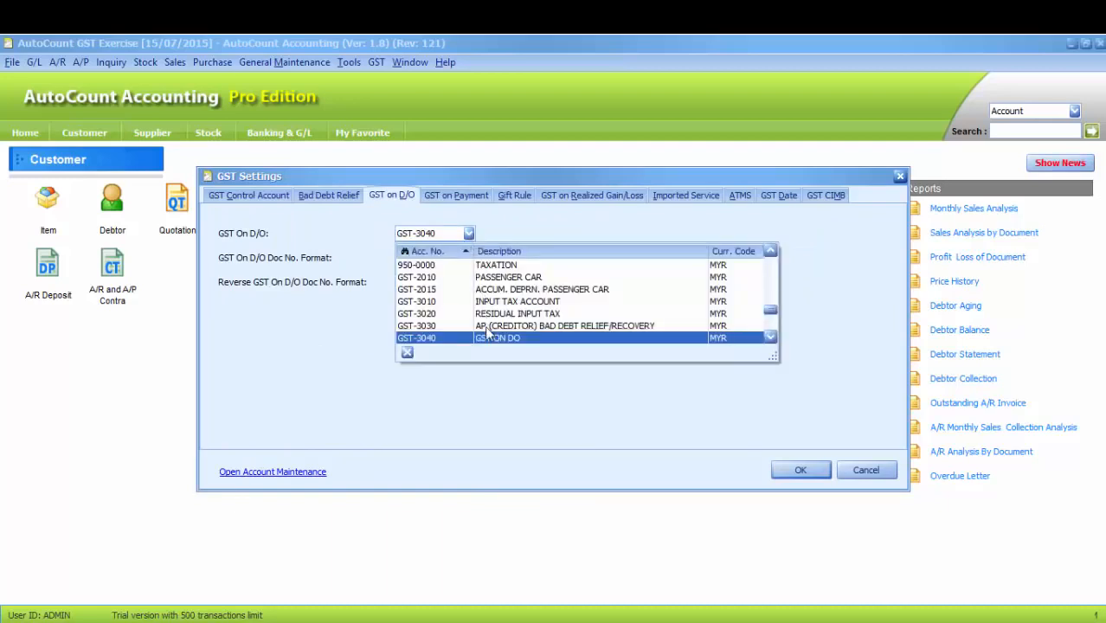
left_click(487, 339)
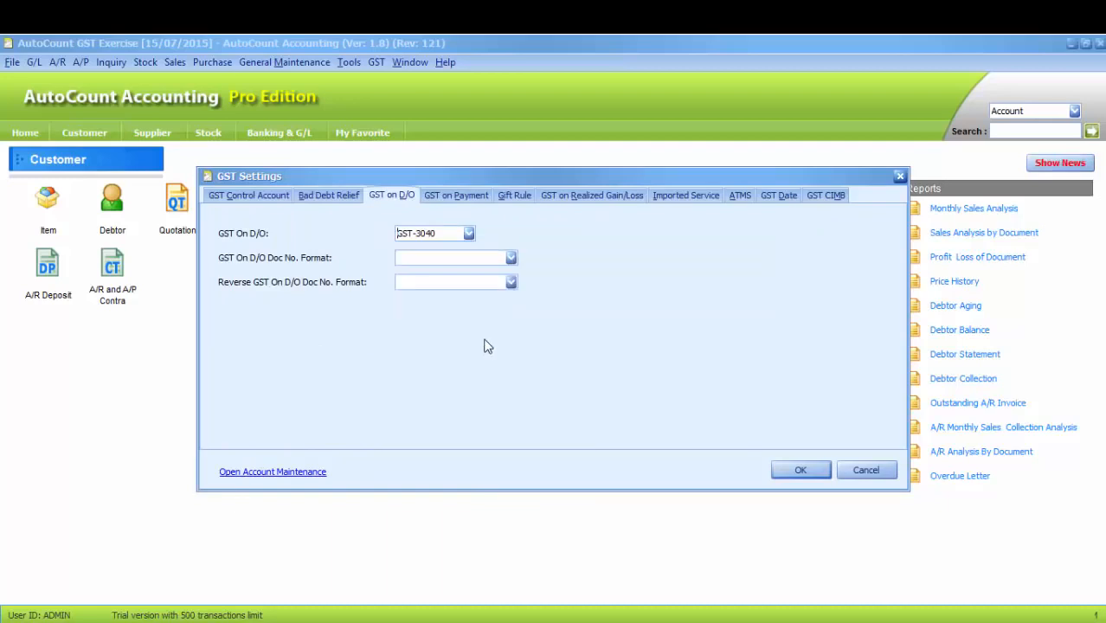
Step: Set the GST on Payment accounts to GST-3050 for debit and 500-0000 SALES for credit
left_click(459, 200)
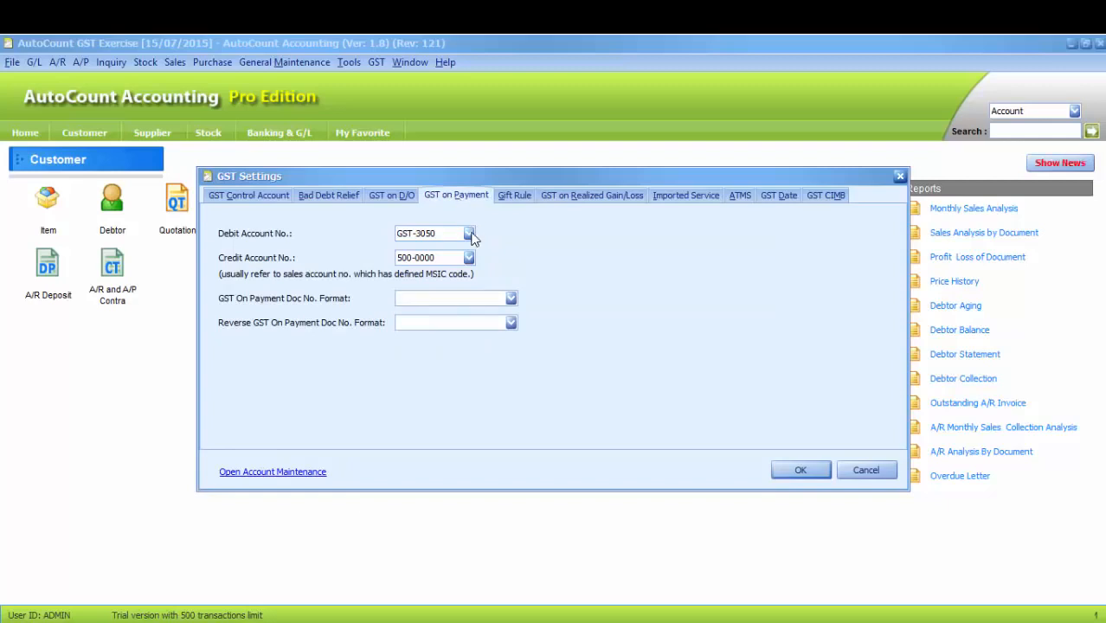
left_click(468, 234)
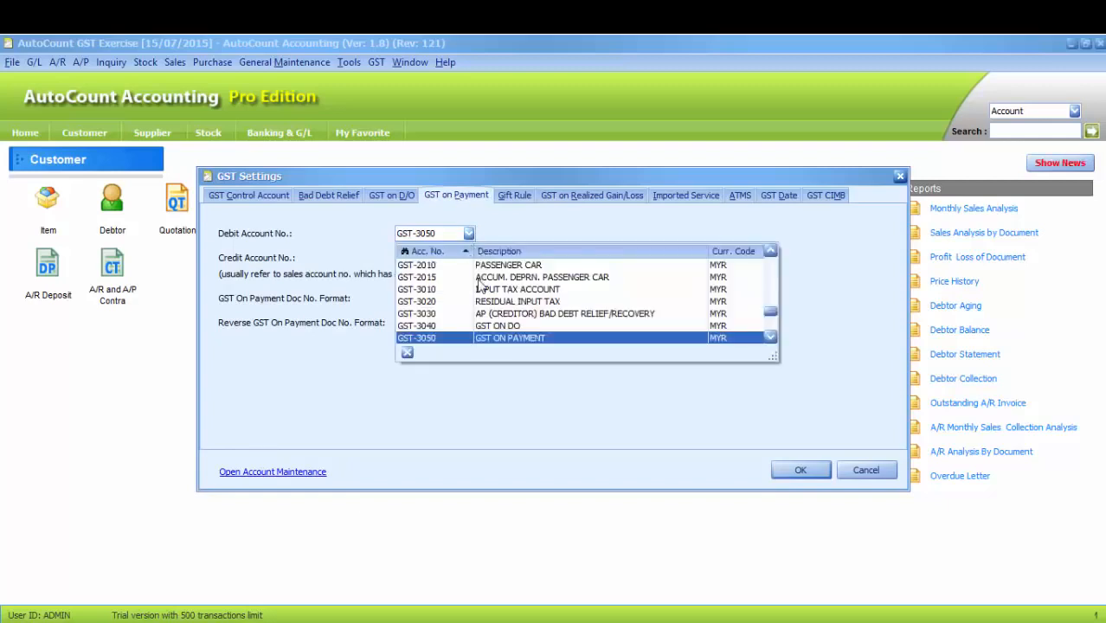
left_click(484, 340)
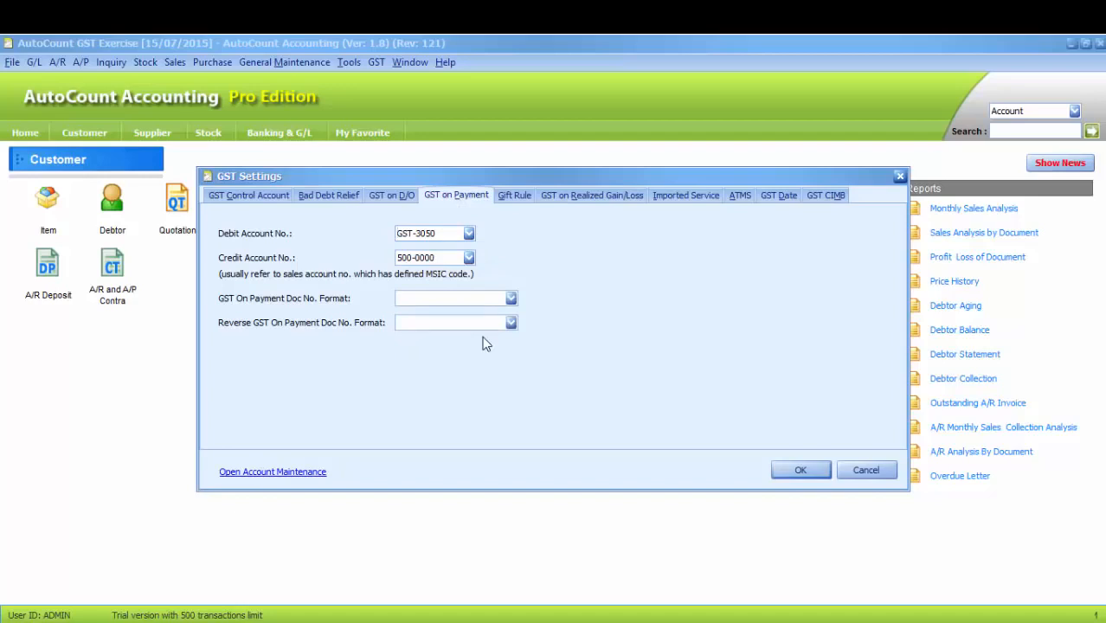
left_click(468, 258)
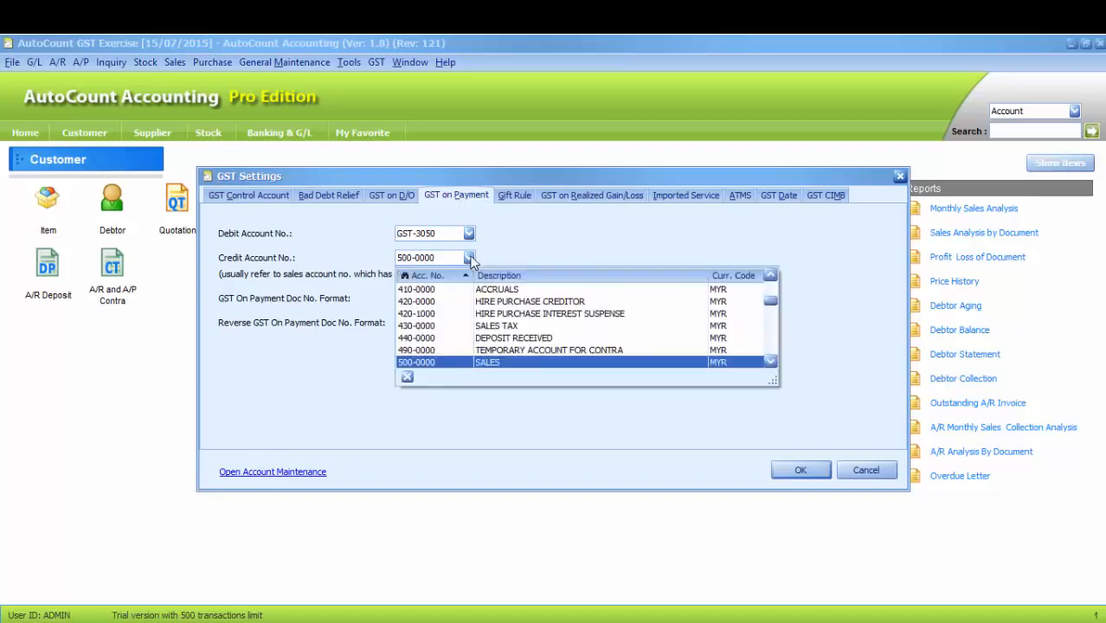
left_click(487, 364)
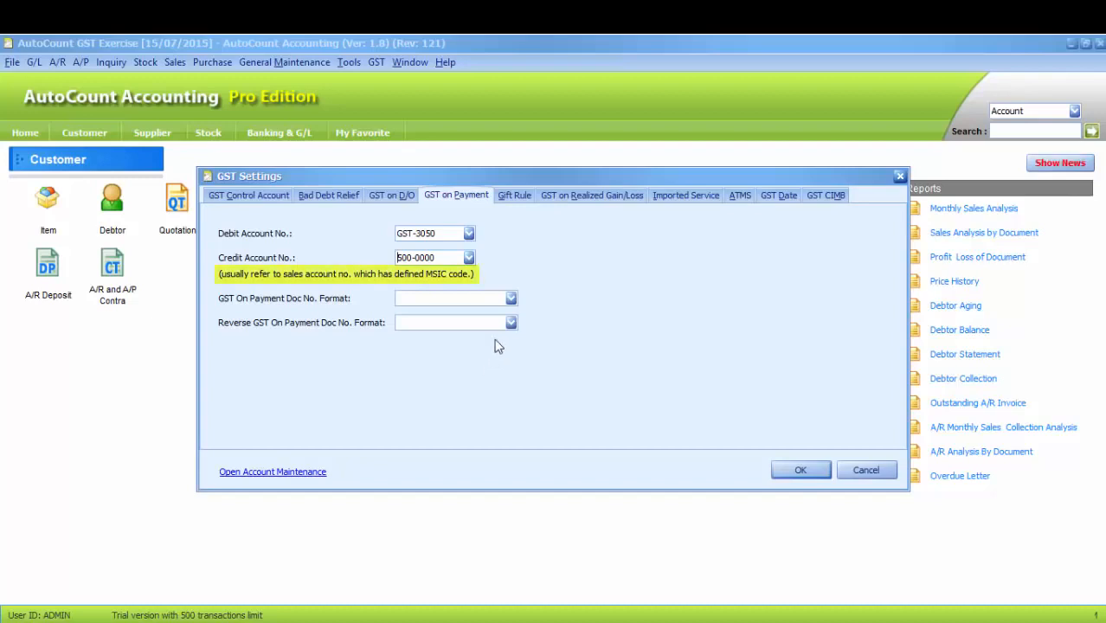
Step: Set the Gift Rule accounts to GST-9030 for debit and 500-0000 for credit, and close GST Settings from the realized gain/loss settings without saving
left_click(522, 201)
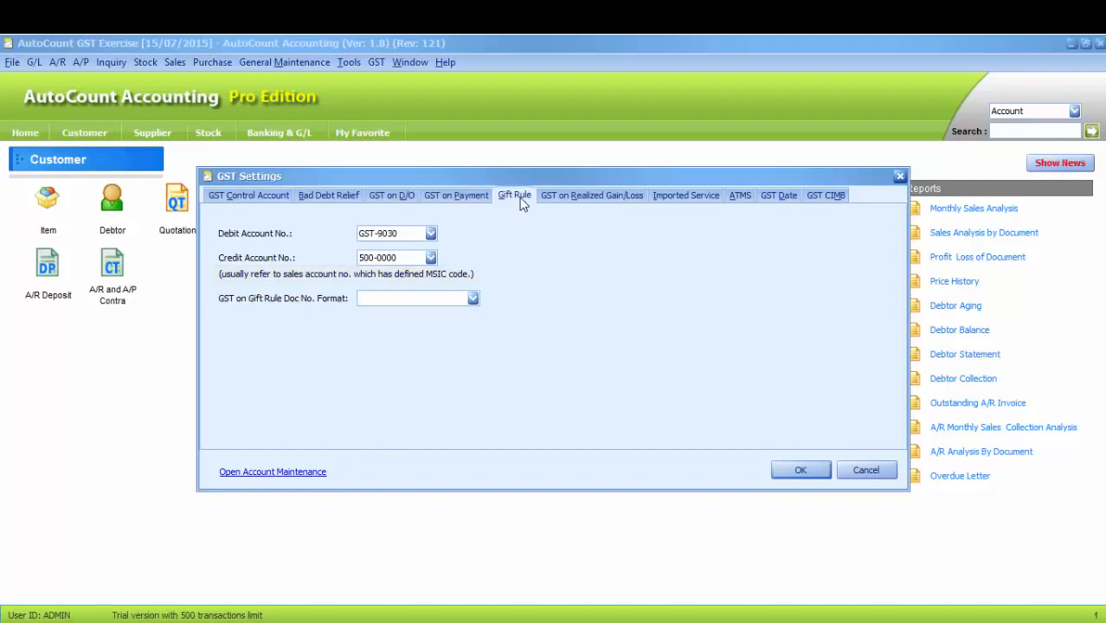
left_click(430, 235)
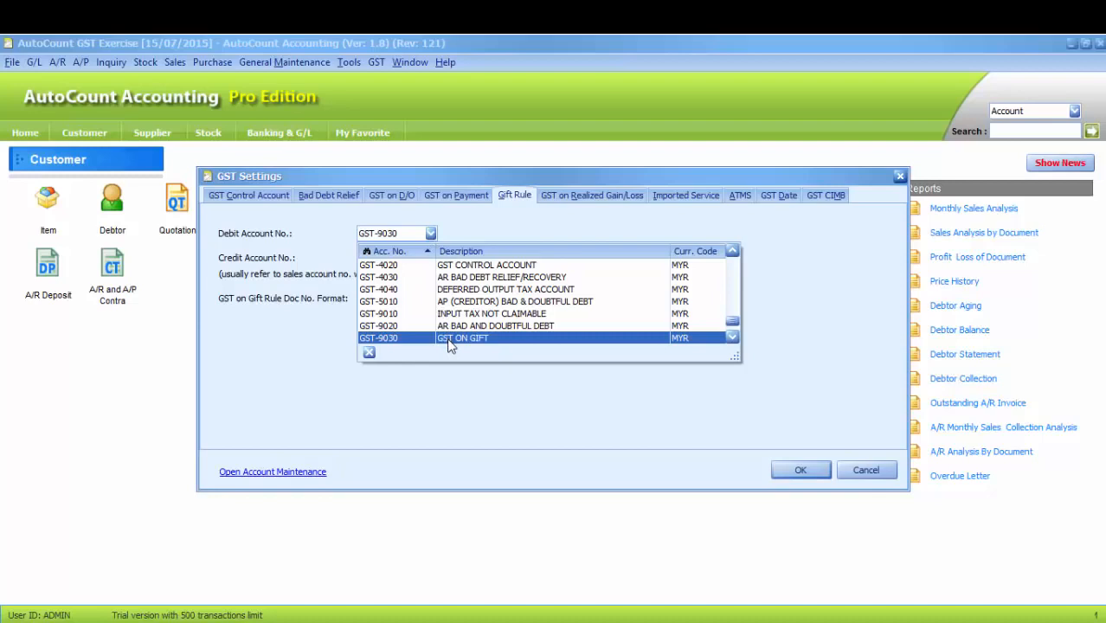
left_click(449, 340)
left_click(431, 258)
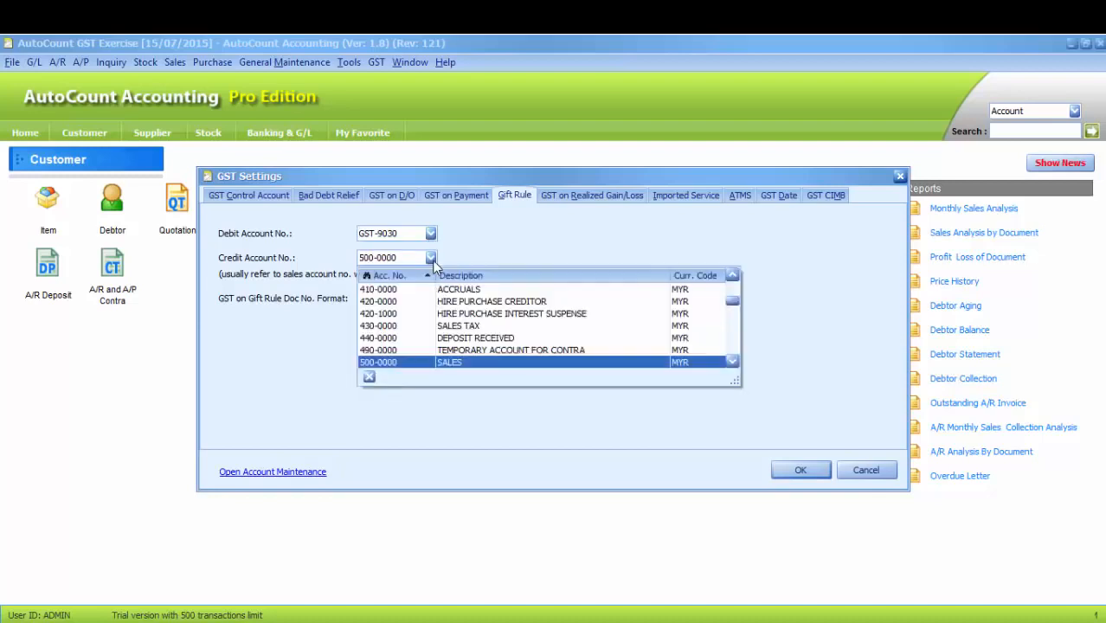
left_click(445, 363)
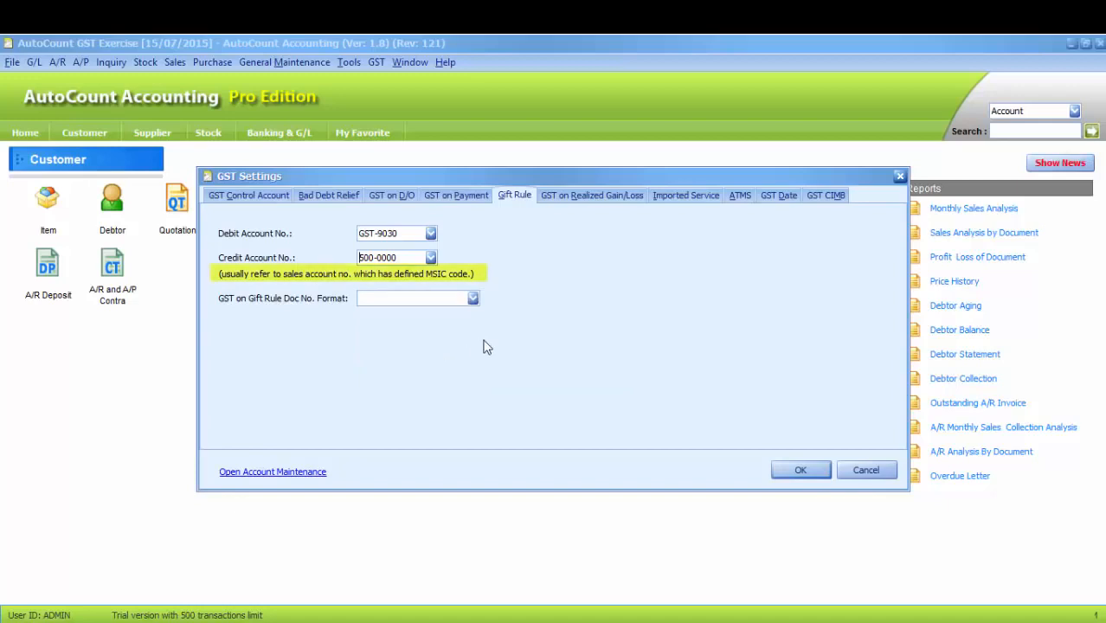
left_click(598, 204)
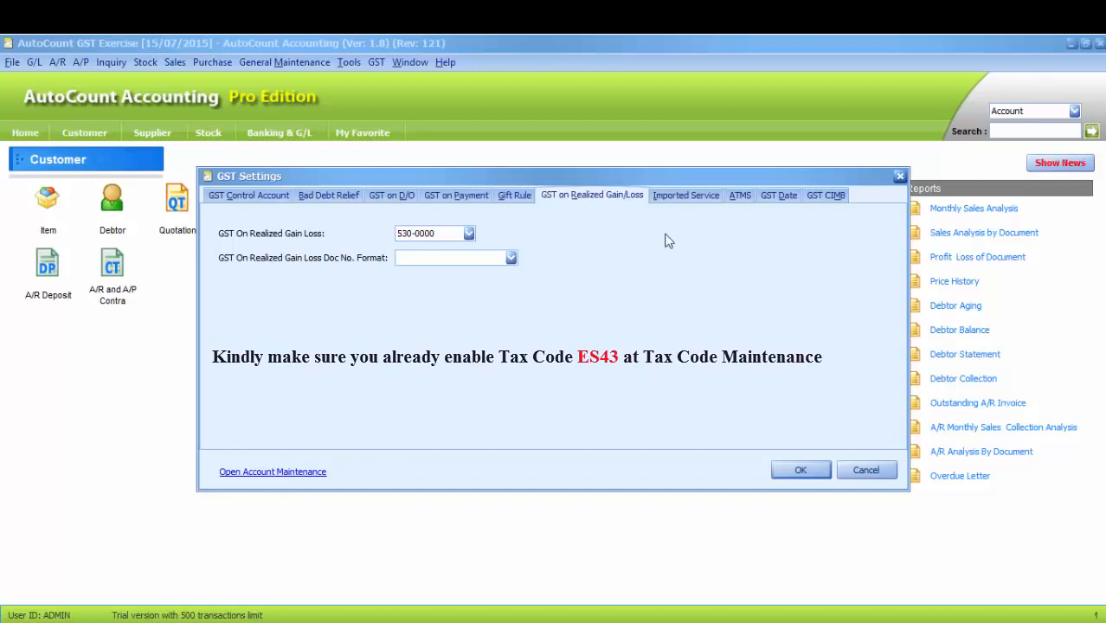
left_click(899, 177)
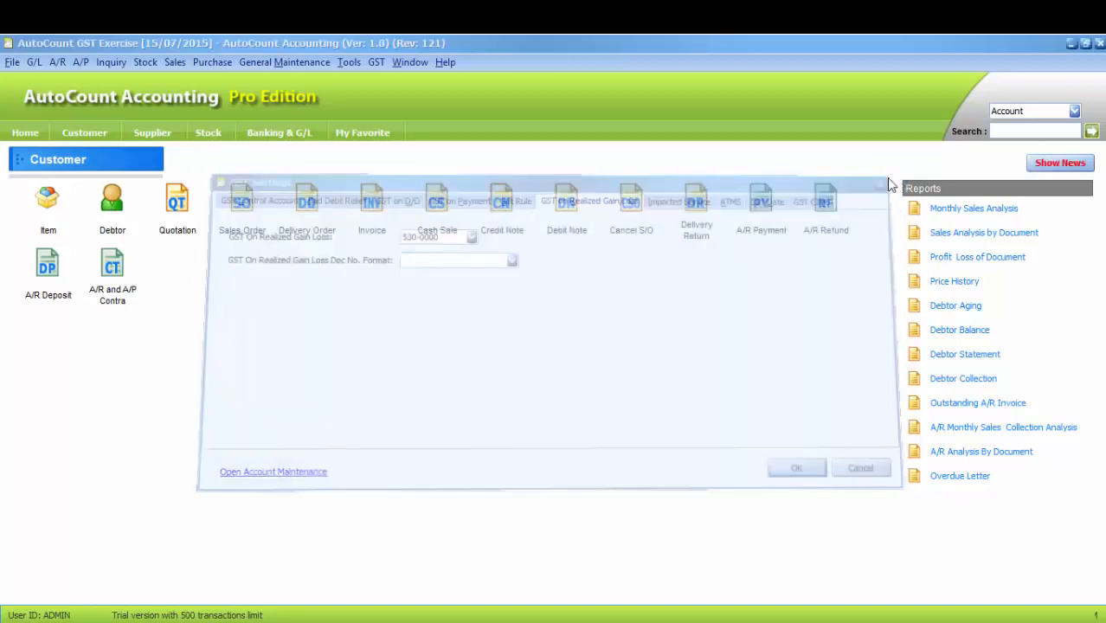
Step: Enable the output tax code ES43 (Incidental Exempt Supplies) in the Malaysia GST configuration, save it and close Tax Code Maintenance
left_click(381, 68)
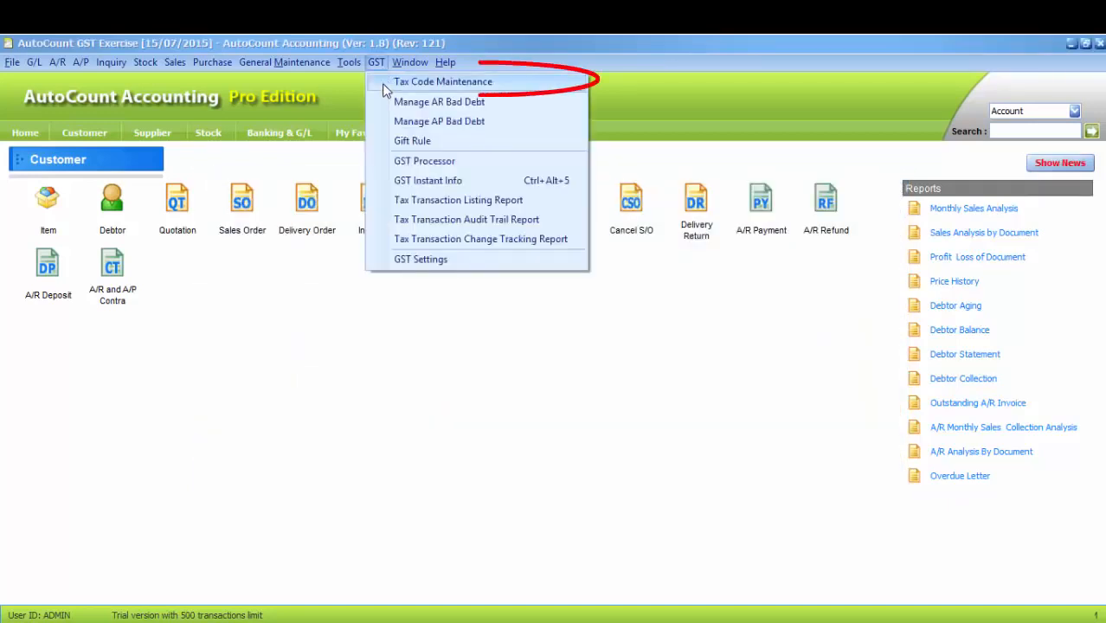
left_click(383, 84)
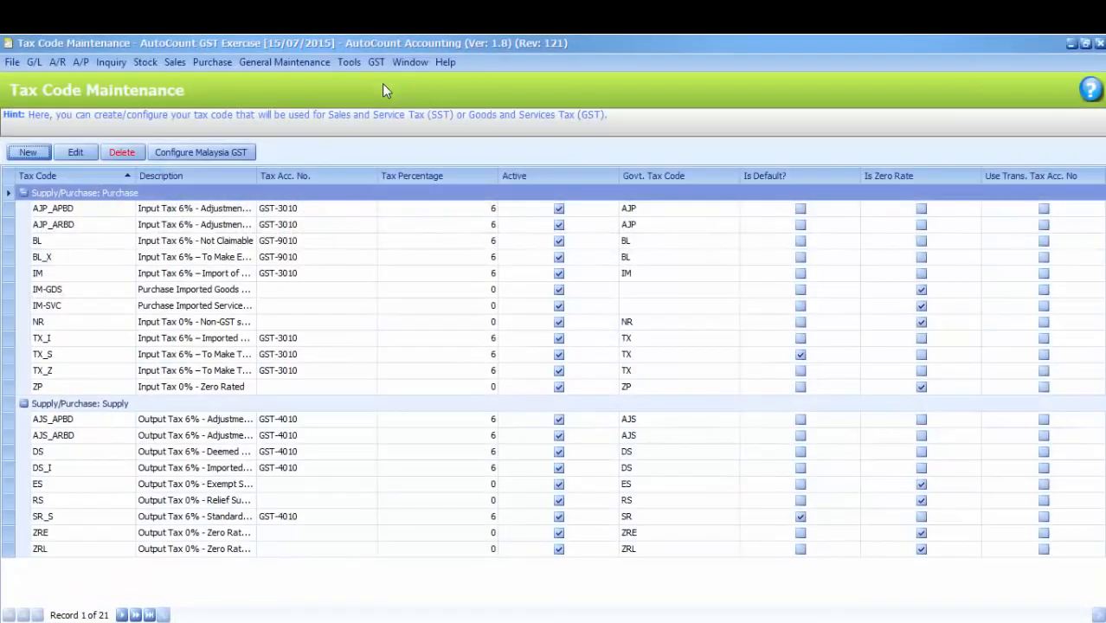
left_click(230, 154)
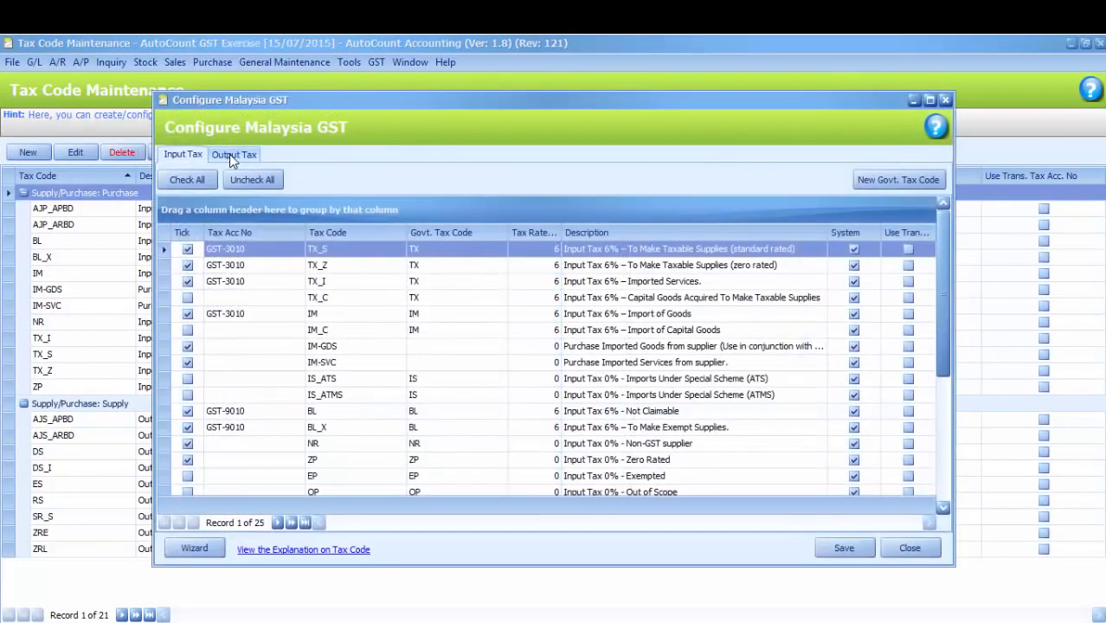
left_click(235, 156)
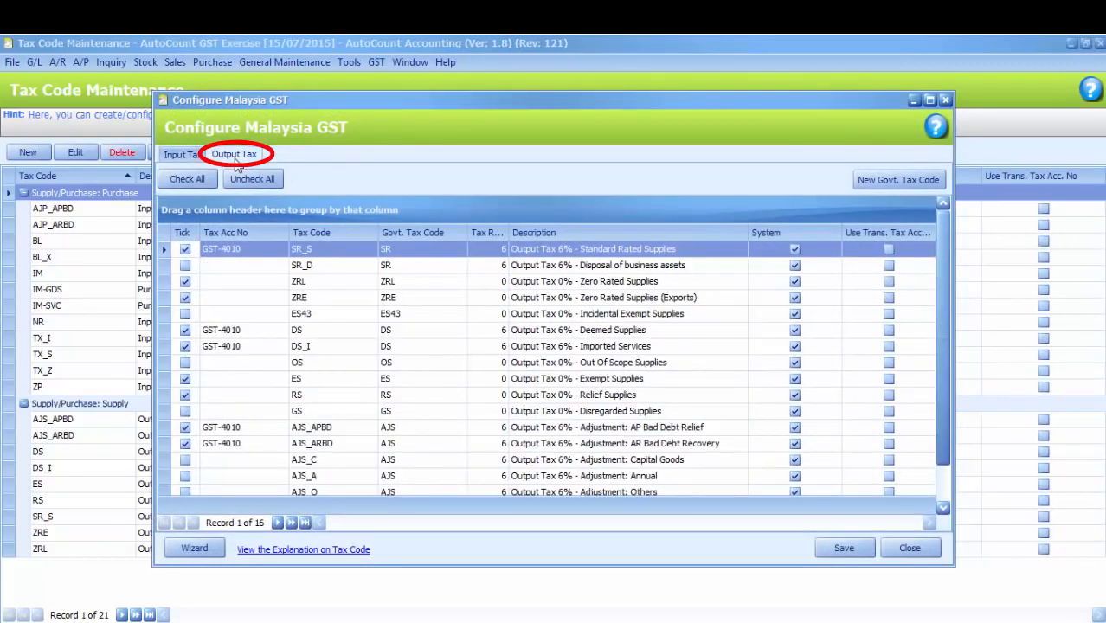
left_click(185, 316)
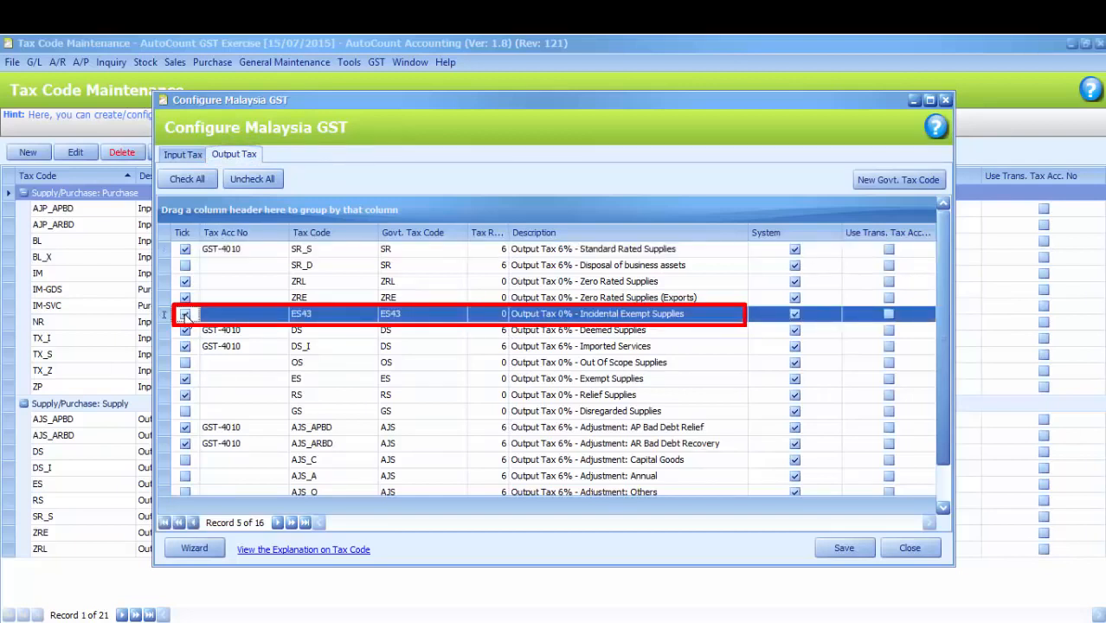
left_click(844, 548)
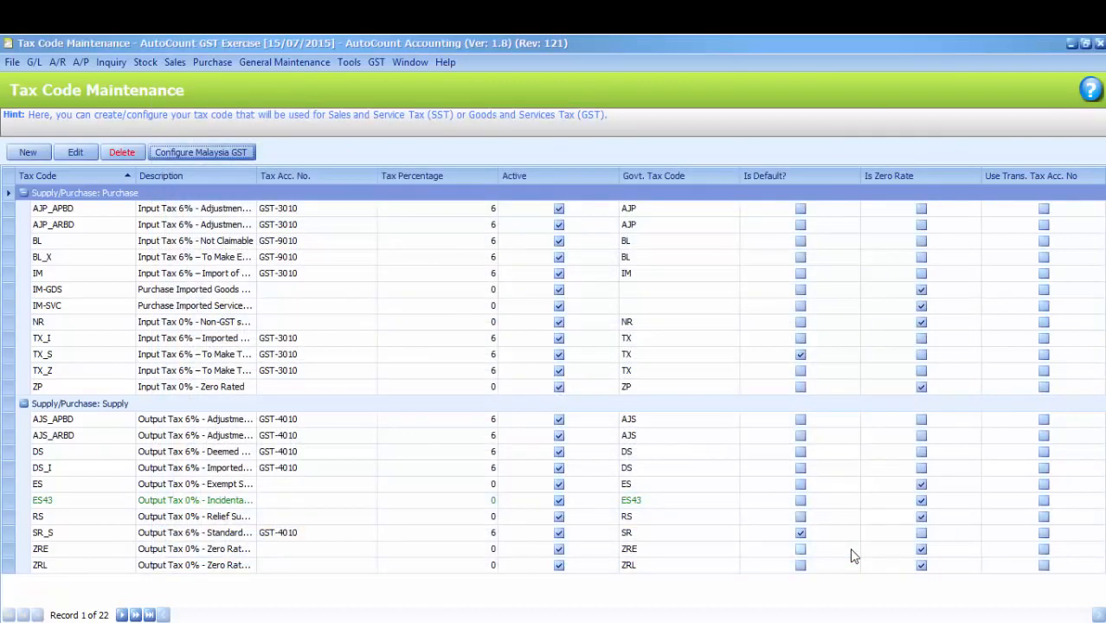
left_click(1097, 63)
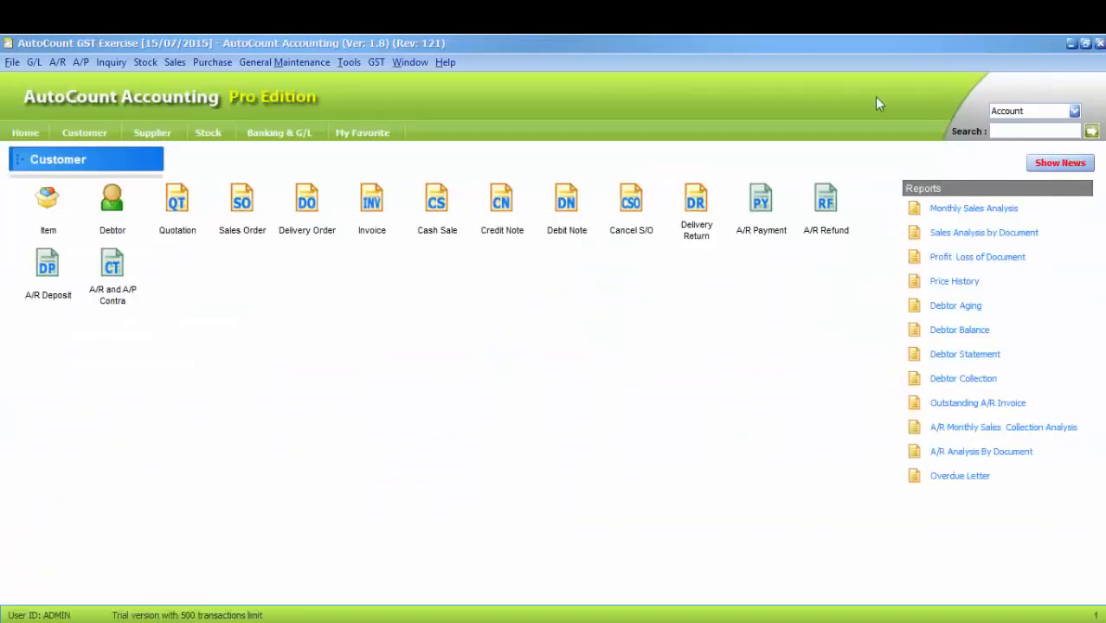
Step: Select 530-0000 GAIN ON FOREIGN EXCHANGE as the GST on Realized Gain Loss account in GST Settings
left_click(373, 64)
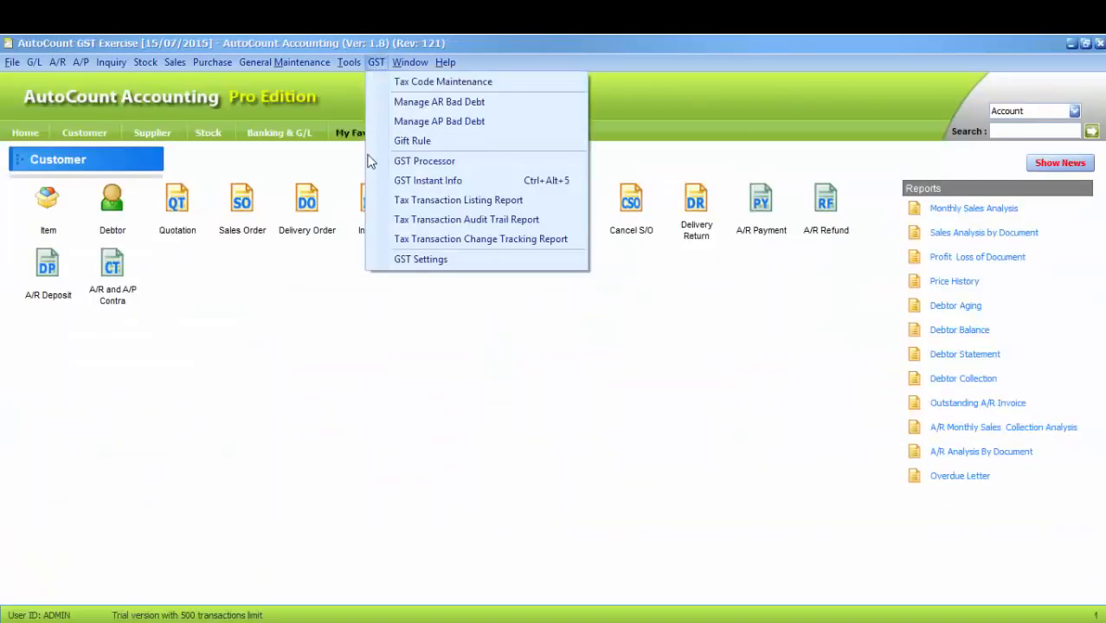
left_click(419, 260)
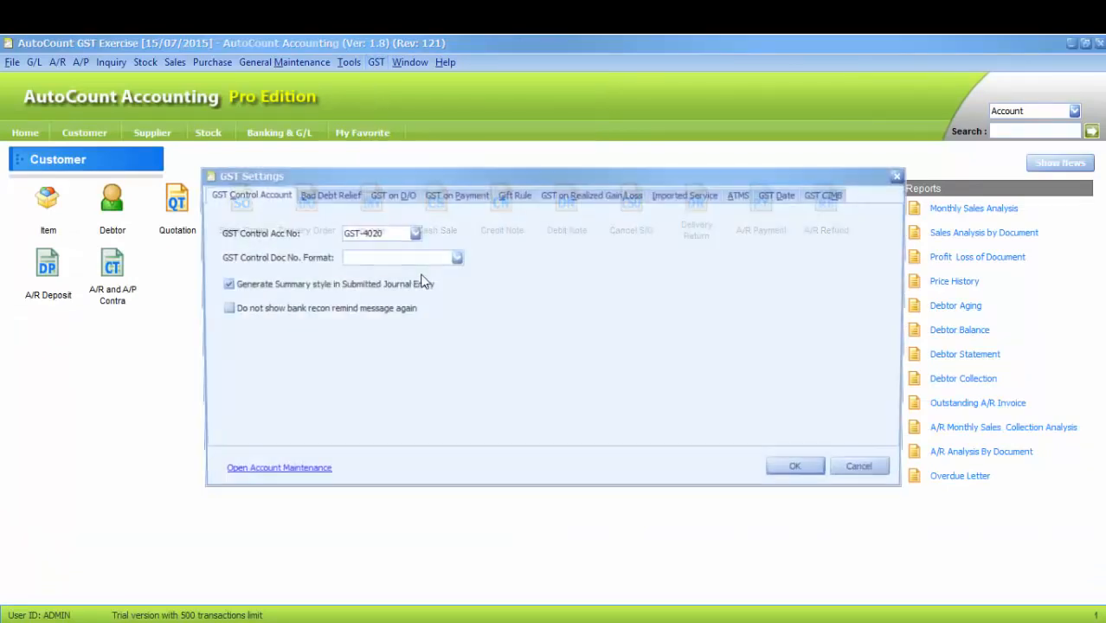
left_click(580, 202)
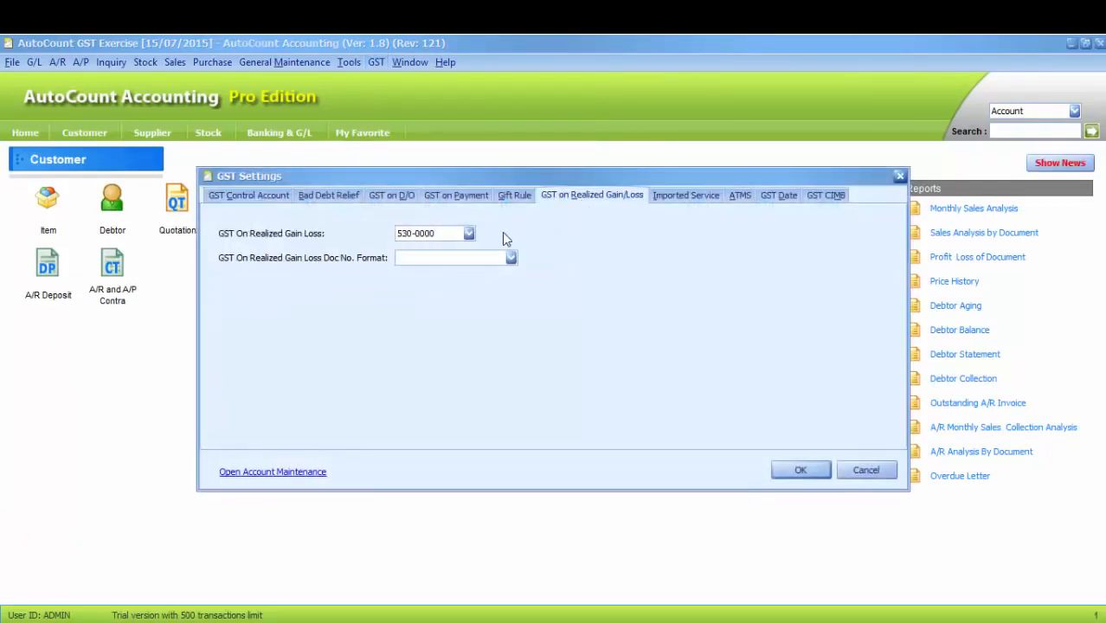
left_click(470, 234)
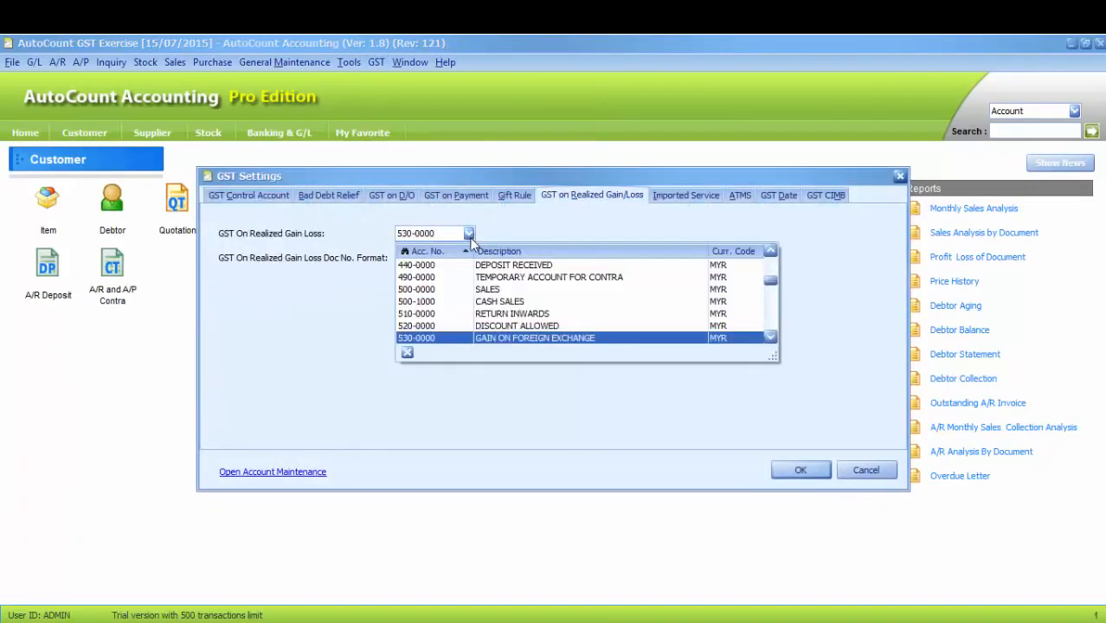
left_click(491, 342)
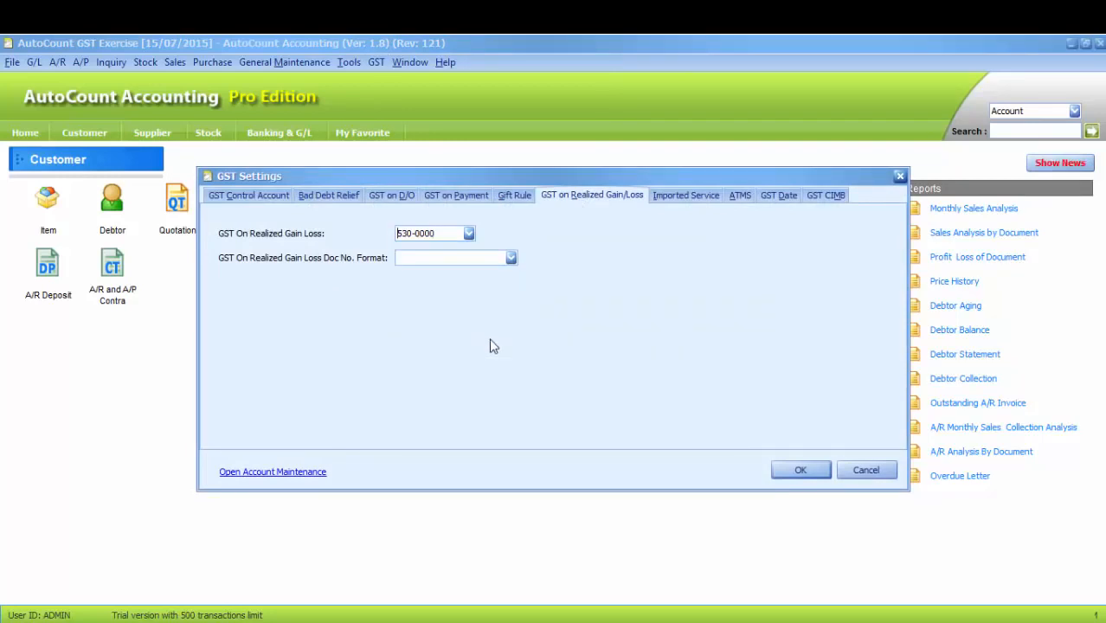
Step: Set the sales account for both Imported Service and ATMS to 500-0000 SALES
left_click(681, 201)
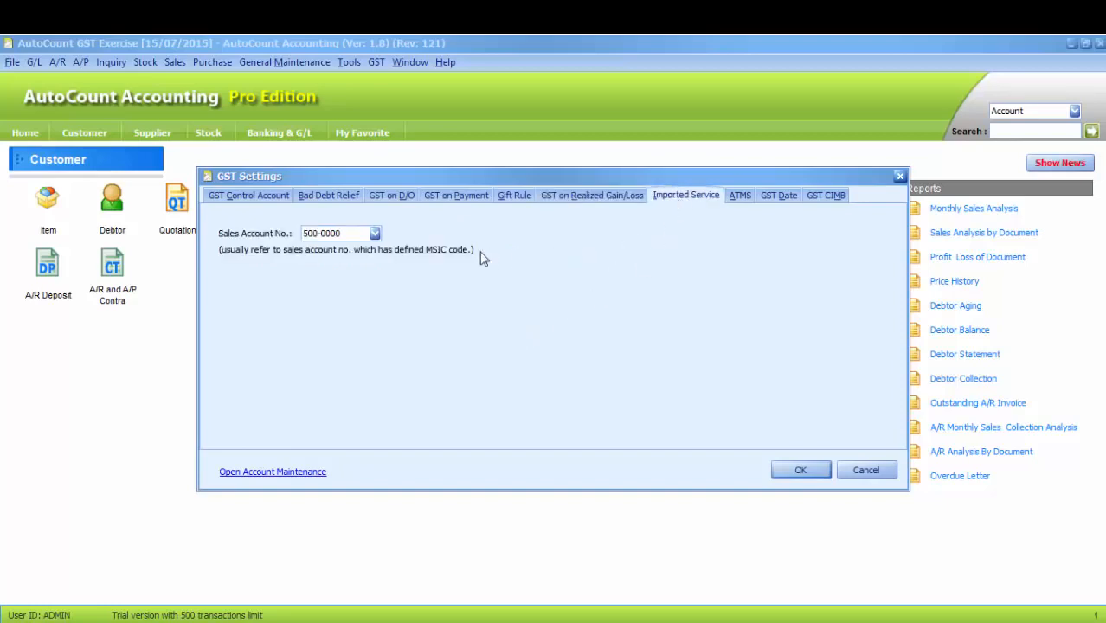
left_click(374, 233)
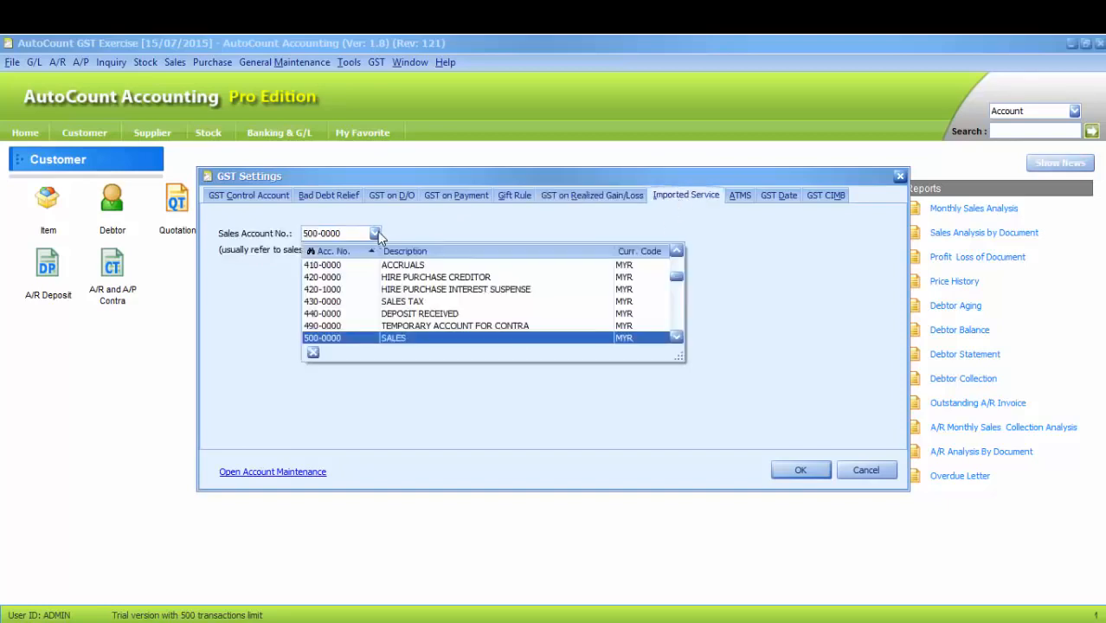
left_click(398, 339)
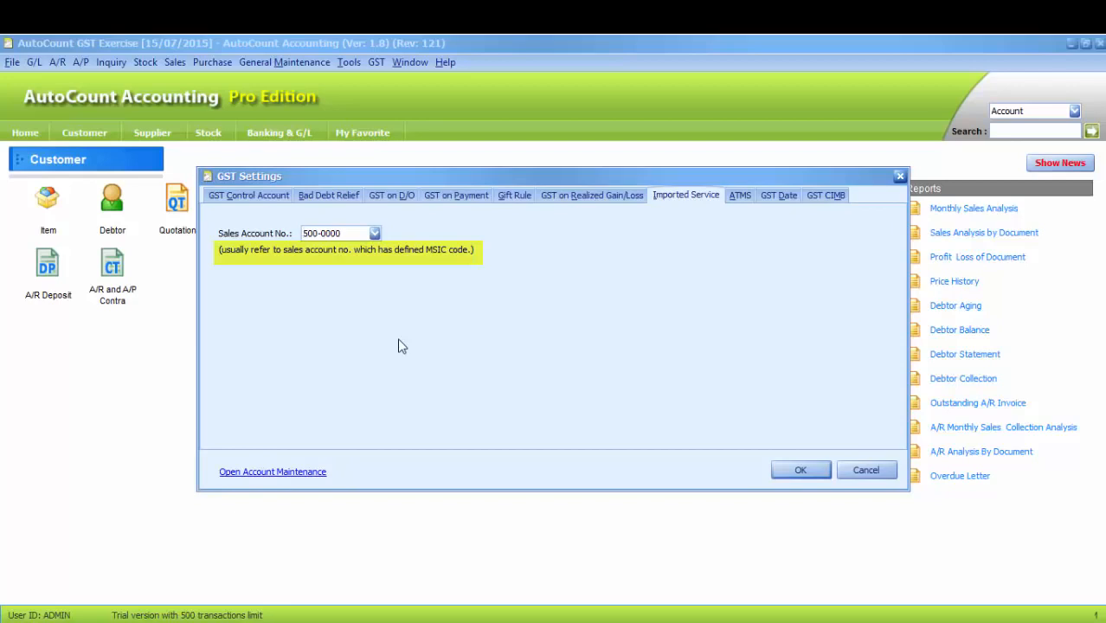
left_click(740, 202)
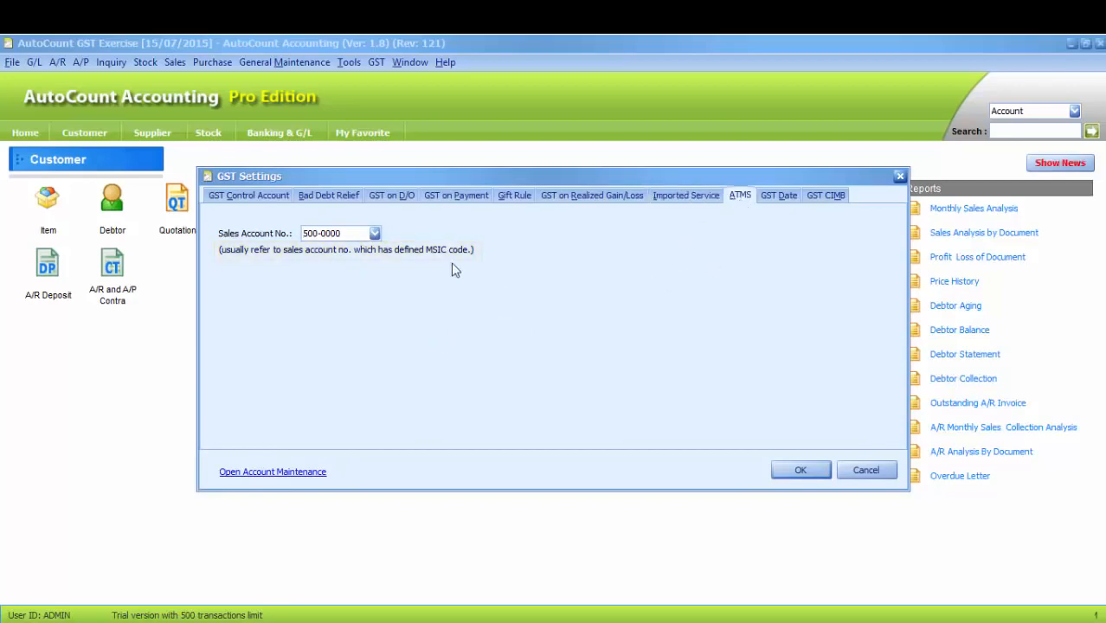
left_click(374, 234)
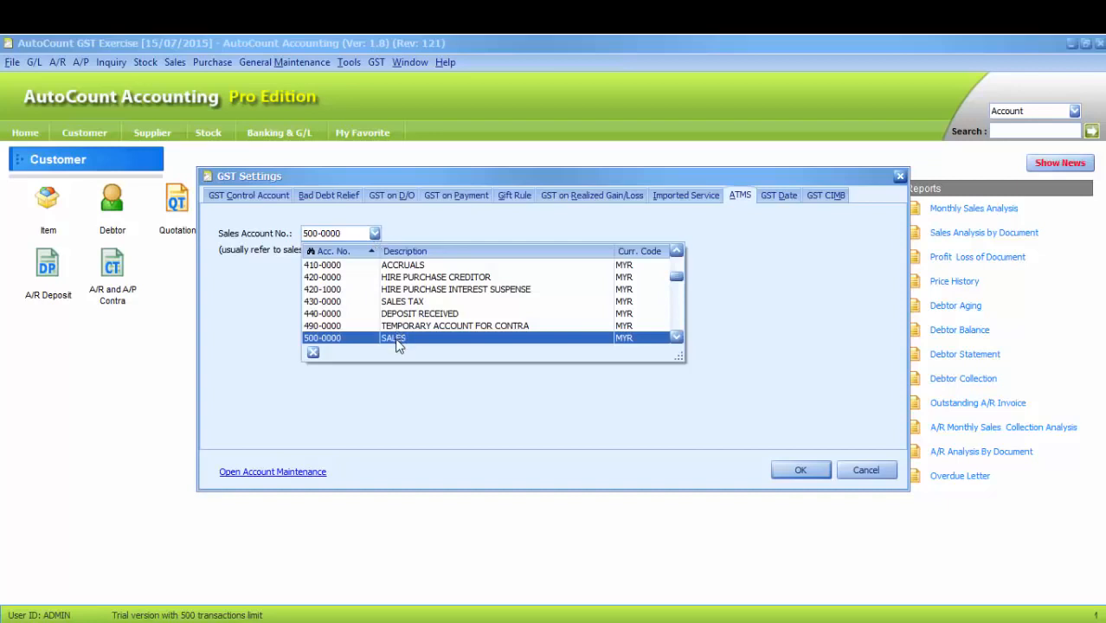
left_click(397, 338)
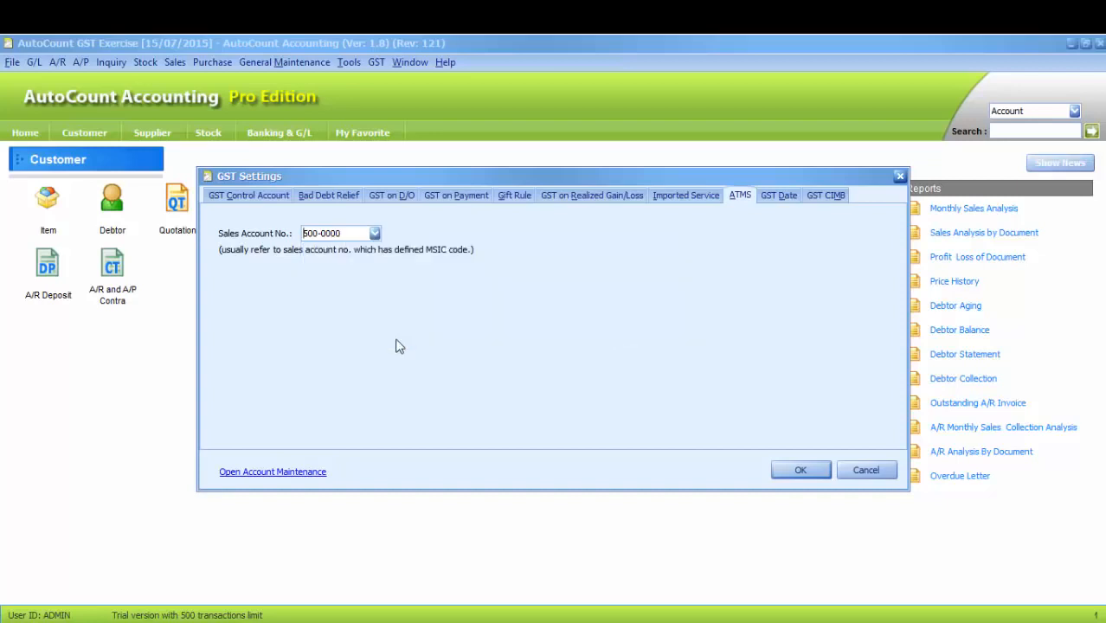
Step: Set the GST Date deferred input tax account to GST-3060 and deferred output tax account to GST-4040, and save GST Settings from the CIMB details
left_click(768, 204)
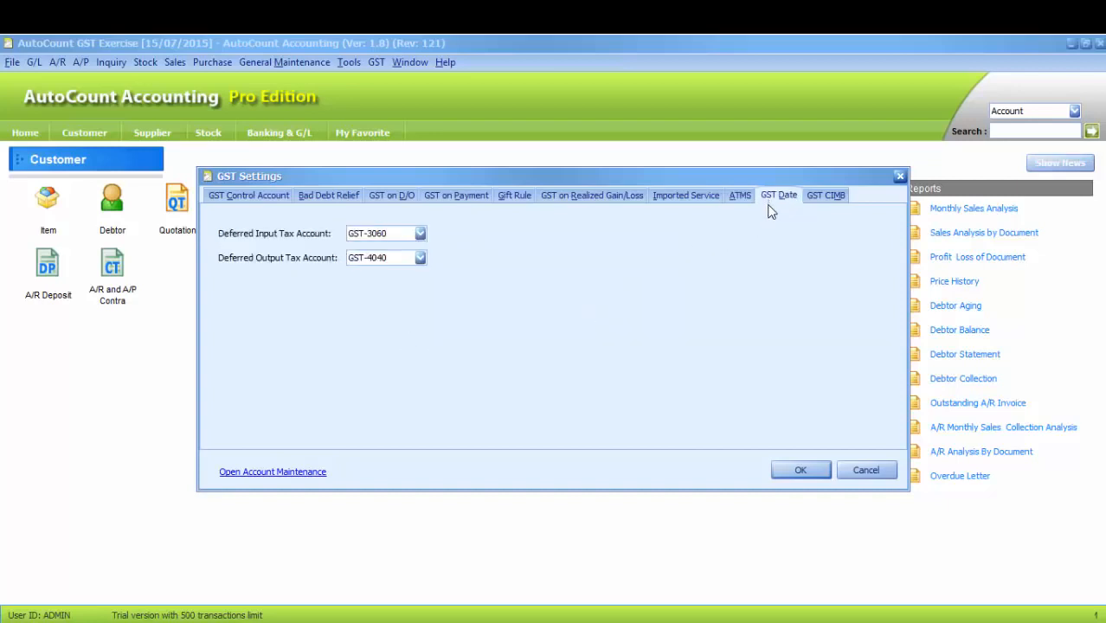
left_click(420, 235)
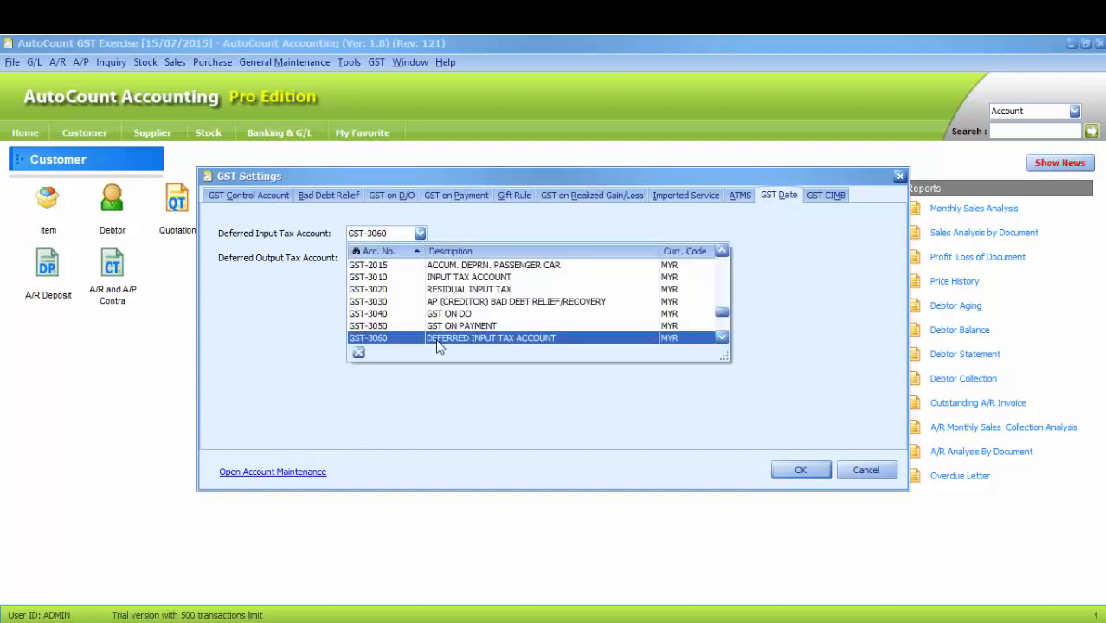
left_click(439, 340)
left_click(419, 258)
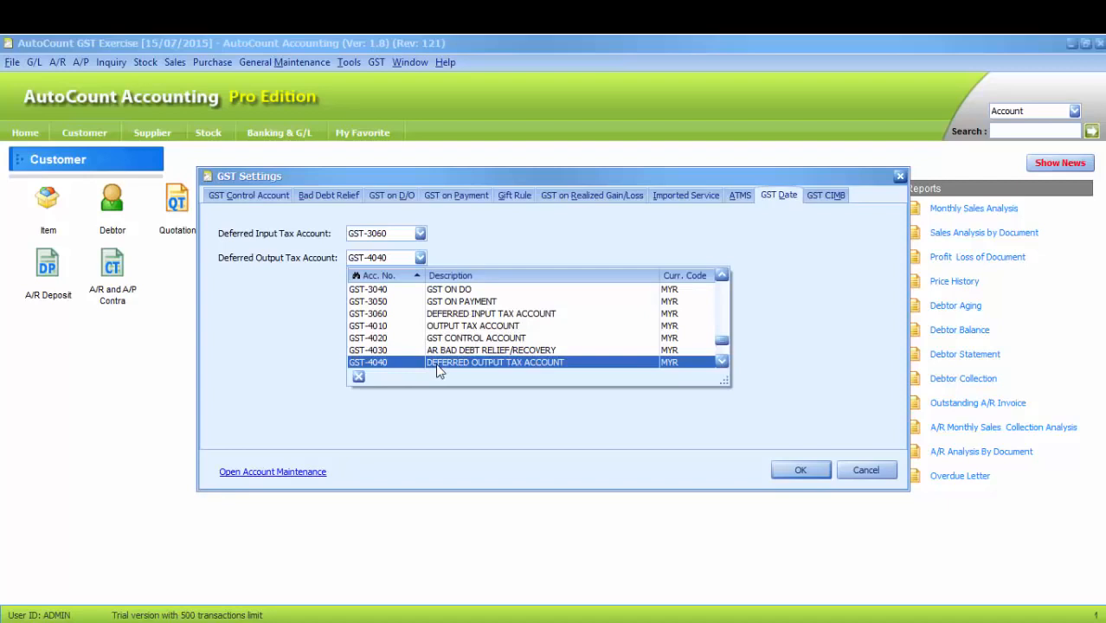
left_click(438, 365)
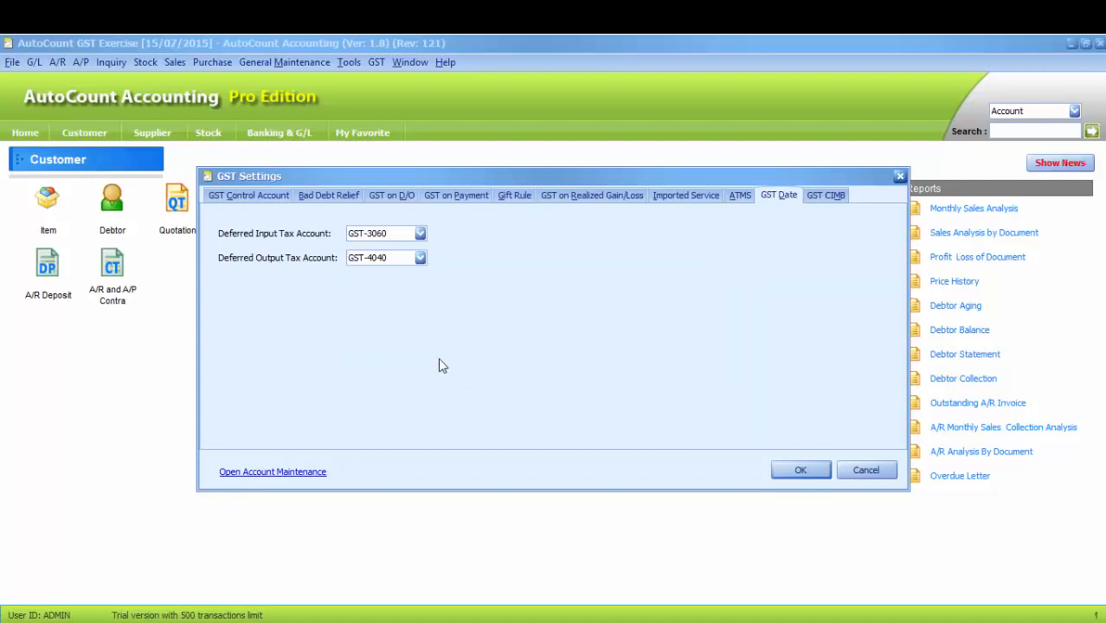
left_click(822, 202)
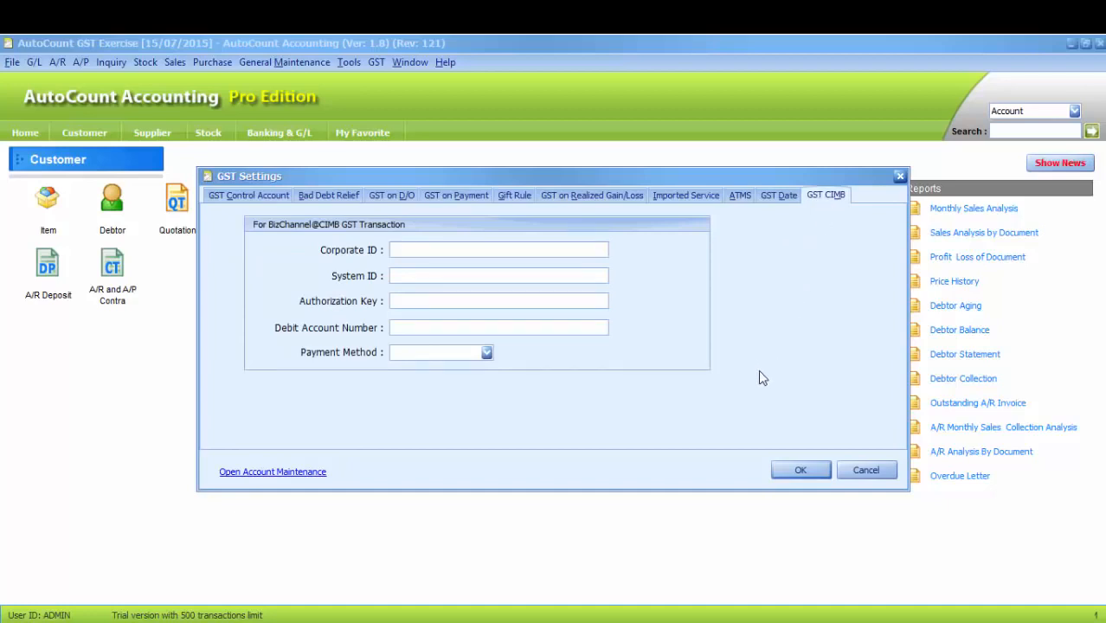
left_click(782, 469)
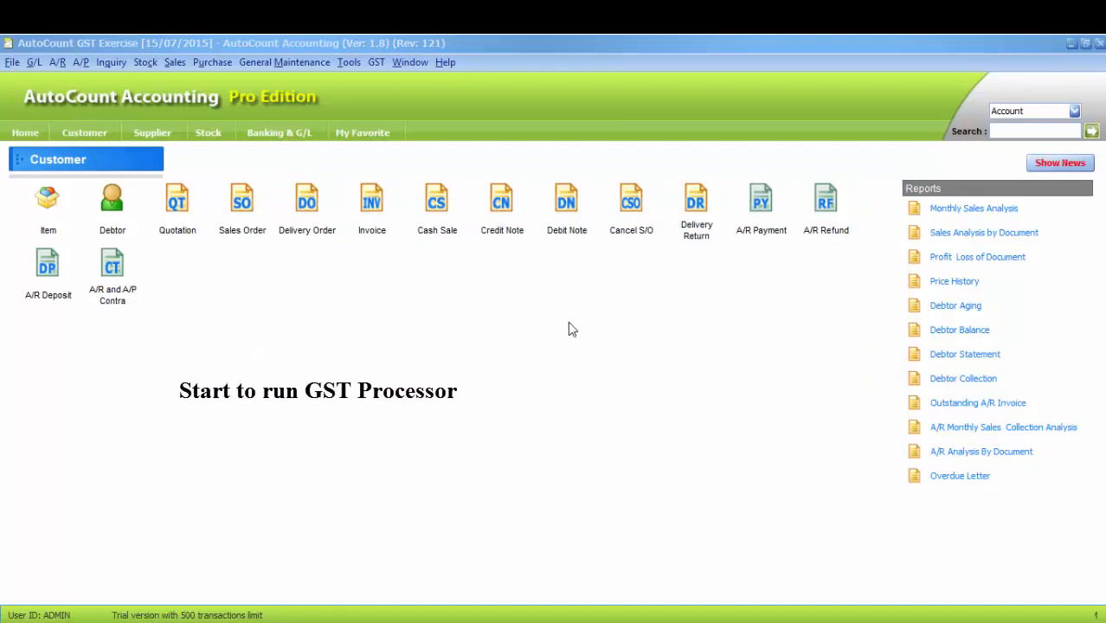
Step: Start a GST Processor run, confirm the bank reconciliation and proceed past the unapplied credit notes check to A/R bad debt relief
left_click(377, 64)
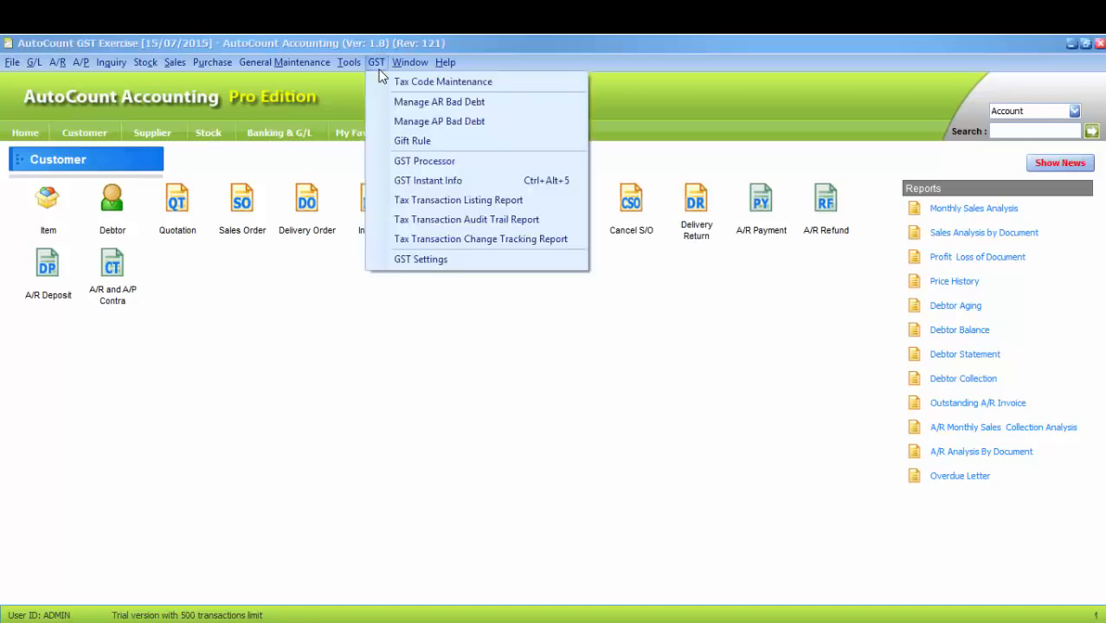
left_click(380, 168)
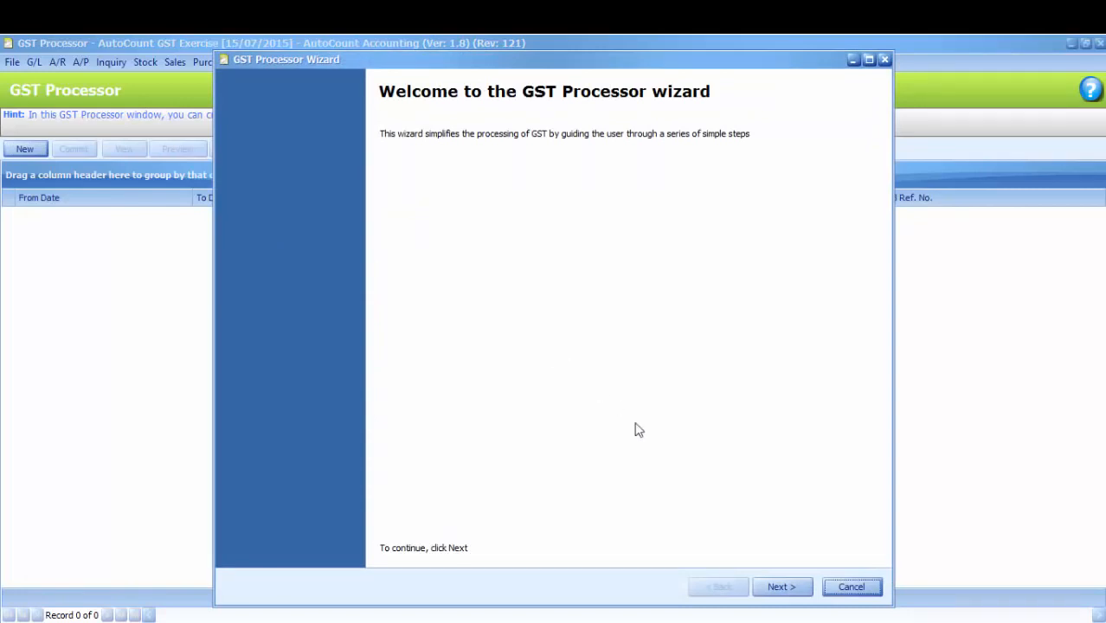
left_click(785, 590)
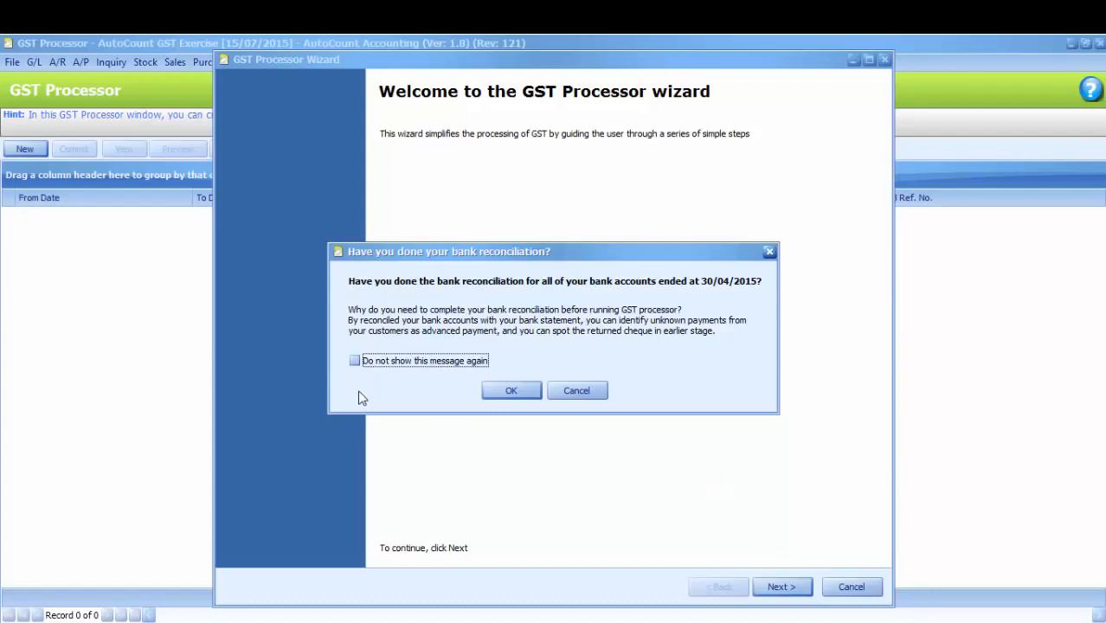
left_click(510, 391)
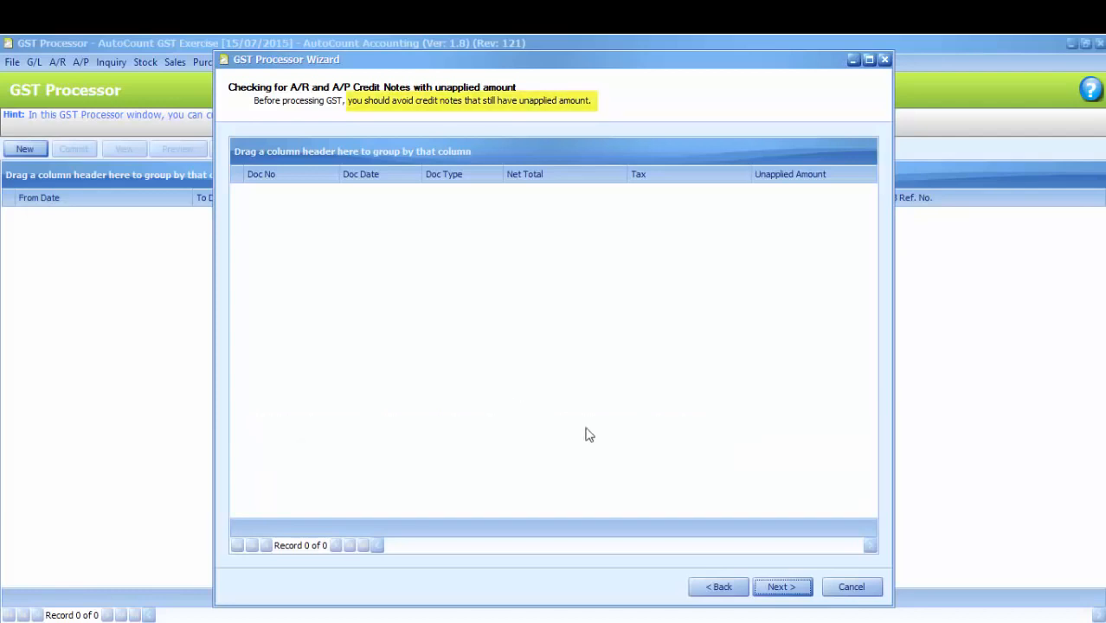
left_click(777, 589)
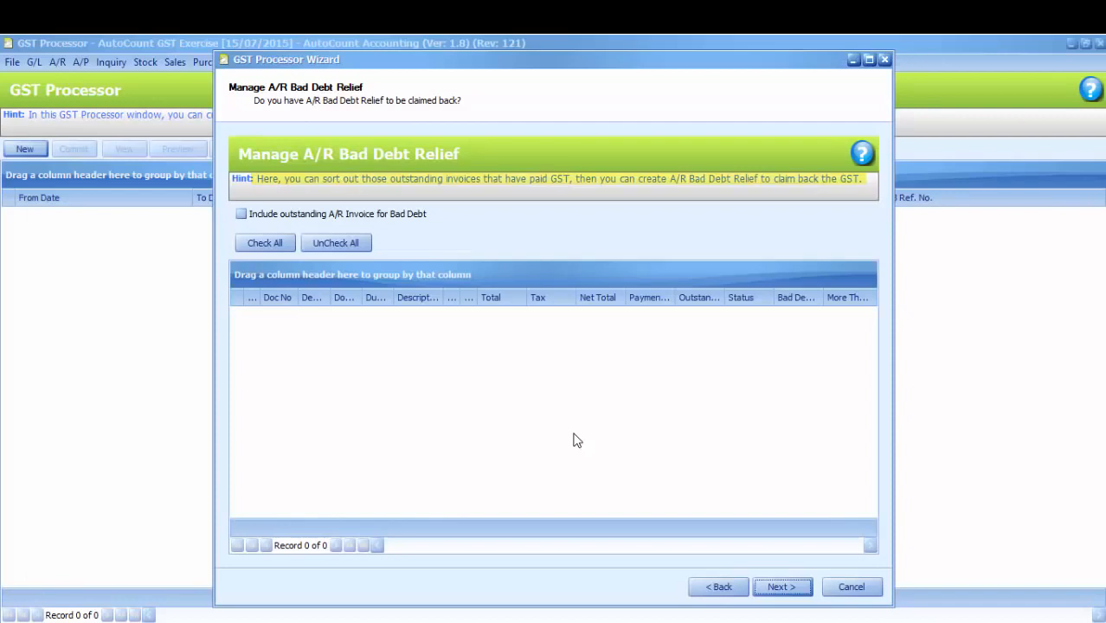
Step: Continue through the A/R and A/P bad debt relief checks, leaving outstanding invoices for bad debt excluded in both
left_click(241, 214)
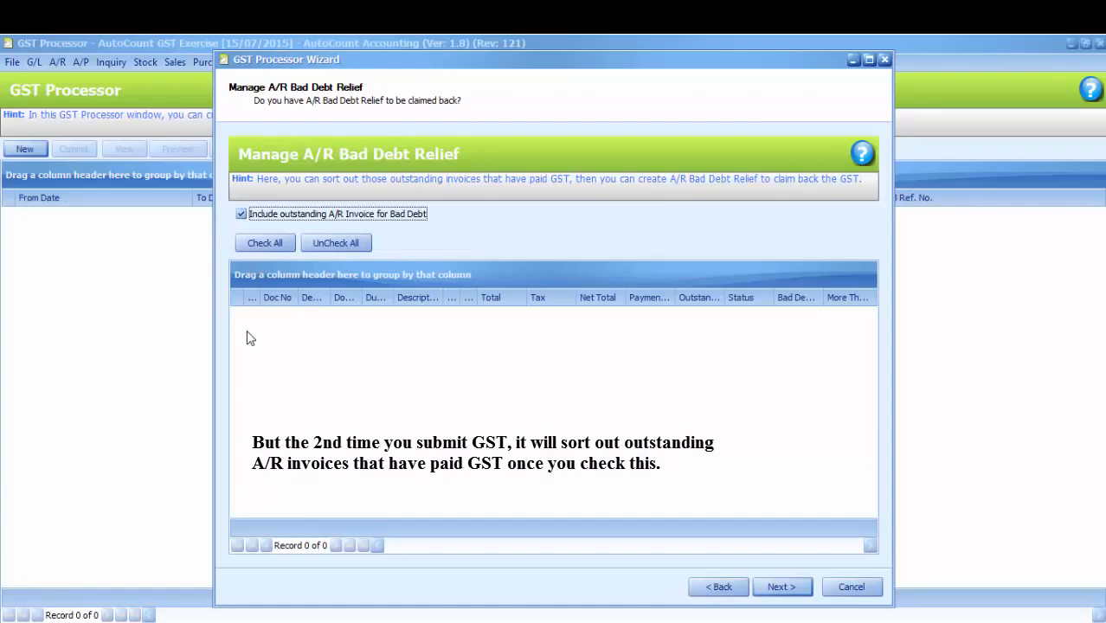
left_click(241, 214)
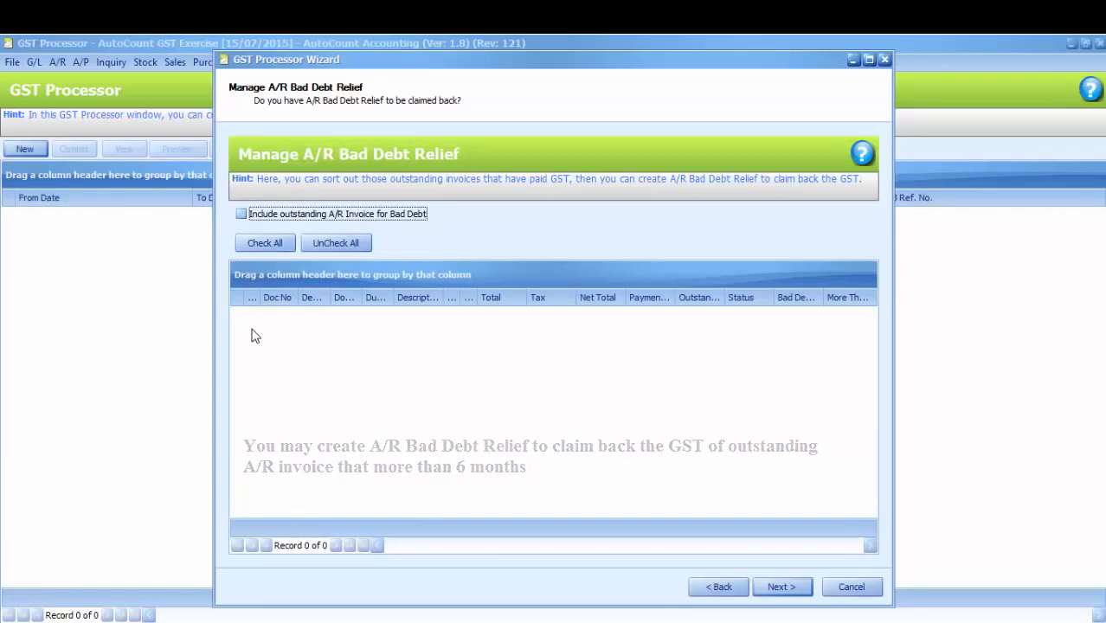
left_click(779, 594)
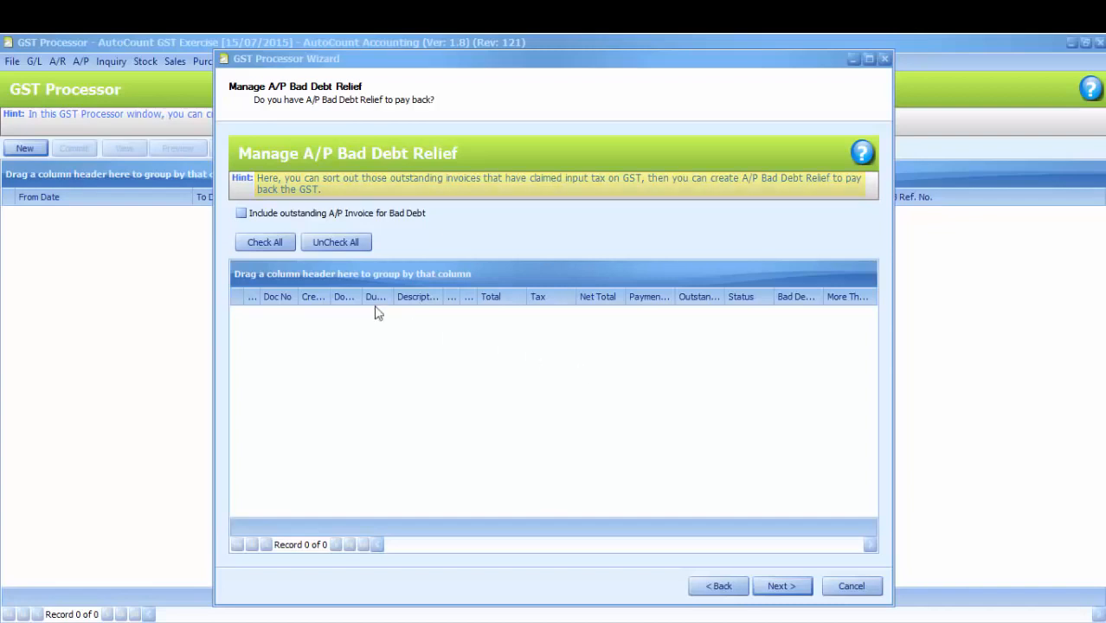
left_click(240, 217)
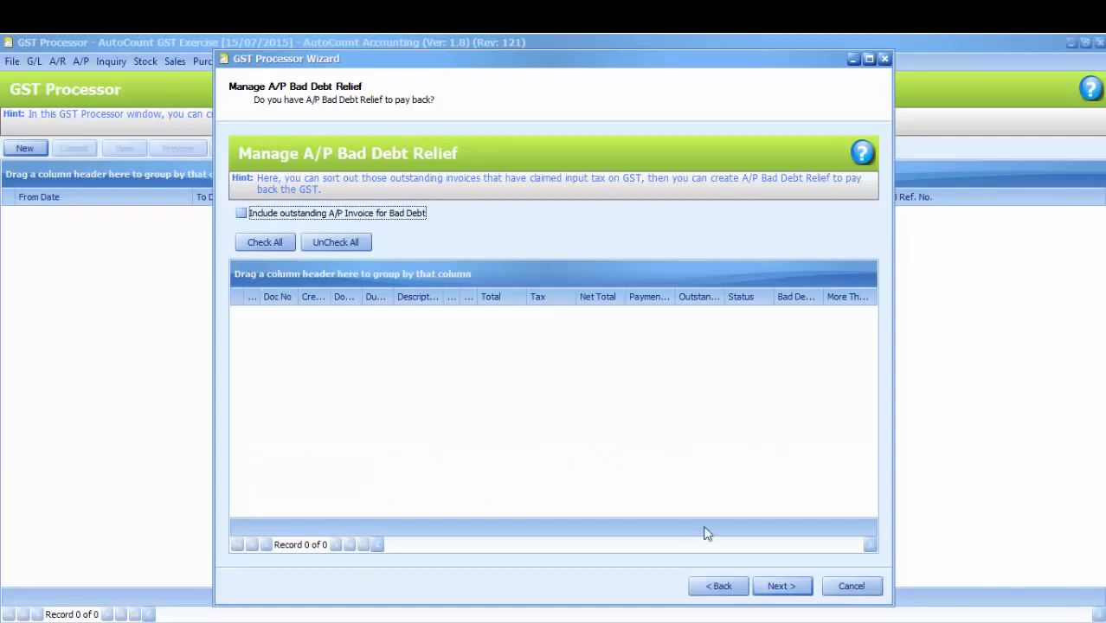
left_click(793, 587)
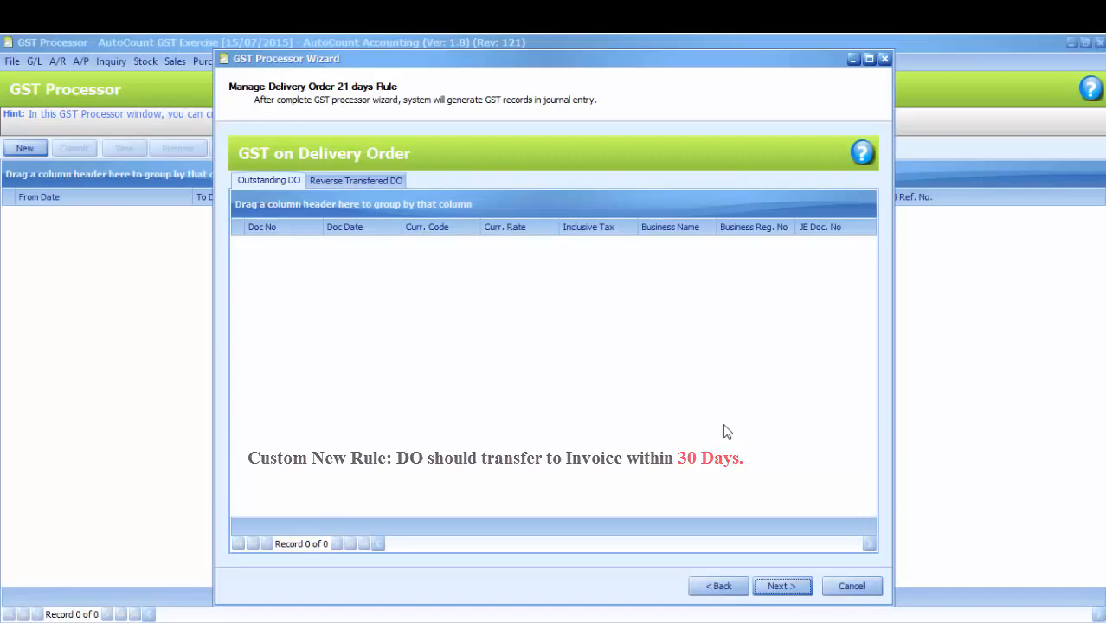
Step: Proceed past the GST on Delivery Order and GST on Payment checks and leave journal entry generation for realized gain/loss off
left_click(776, 587)
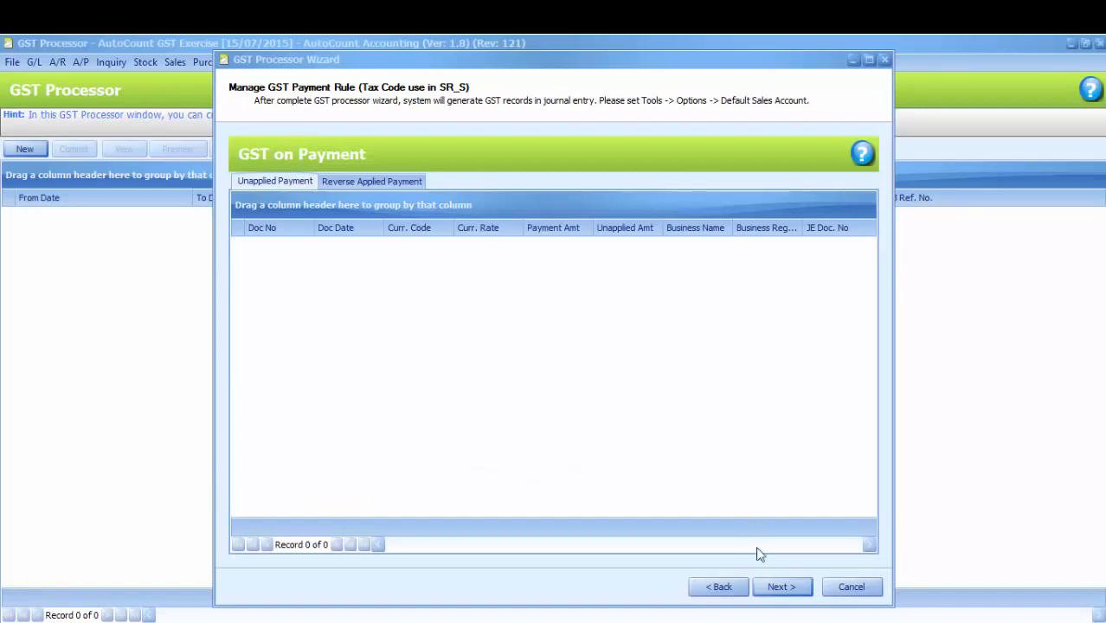
left_click(768, 587)
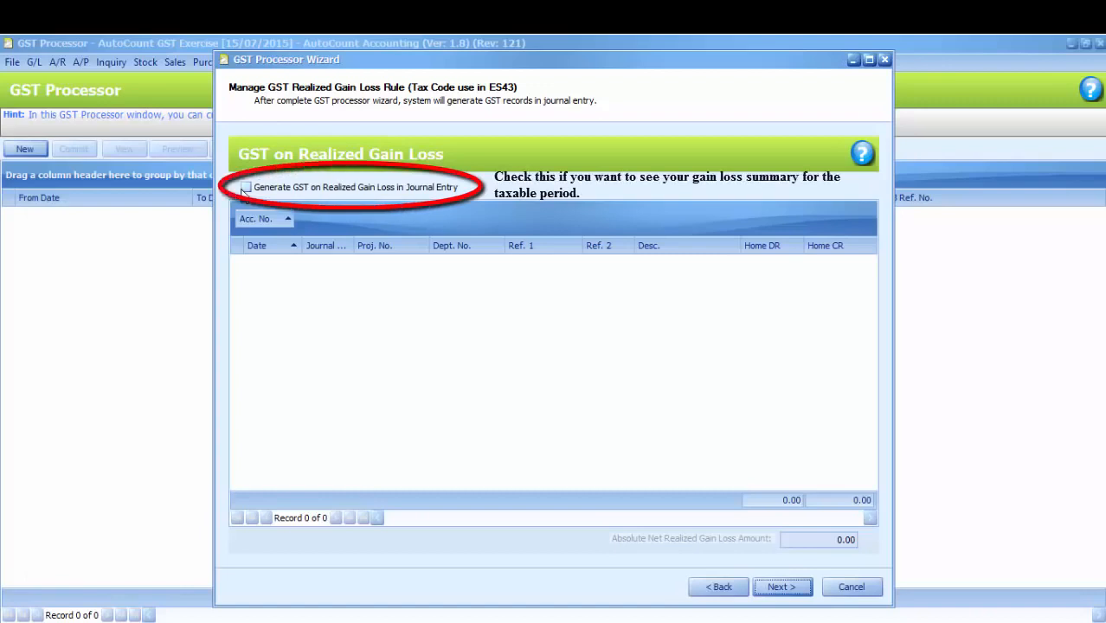
left_click(246, 187)
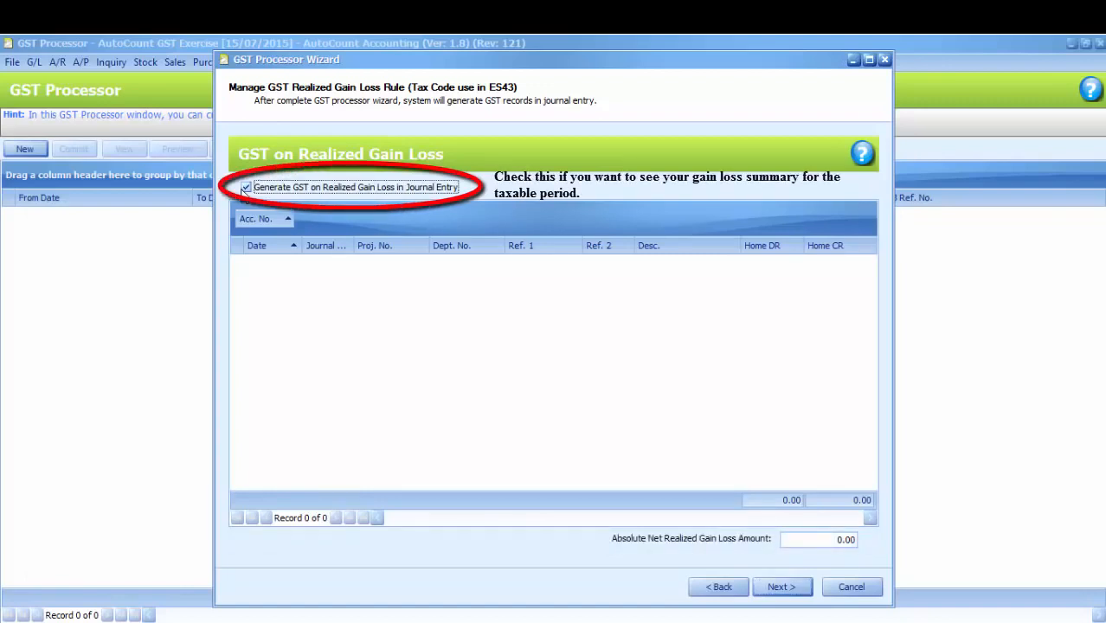
left_click(243, 188)
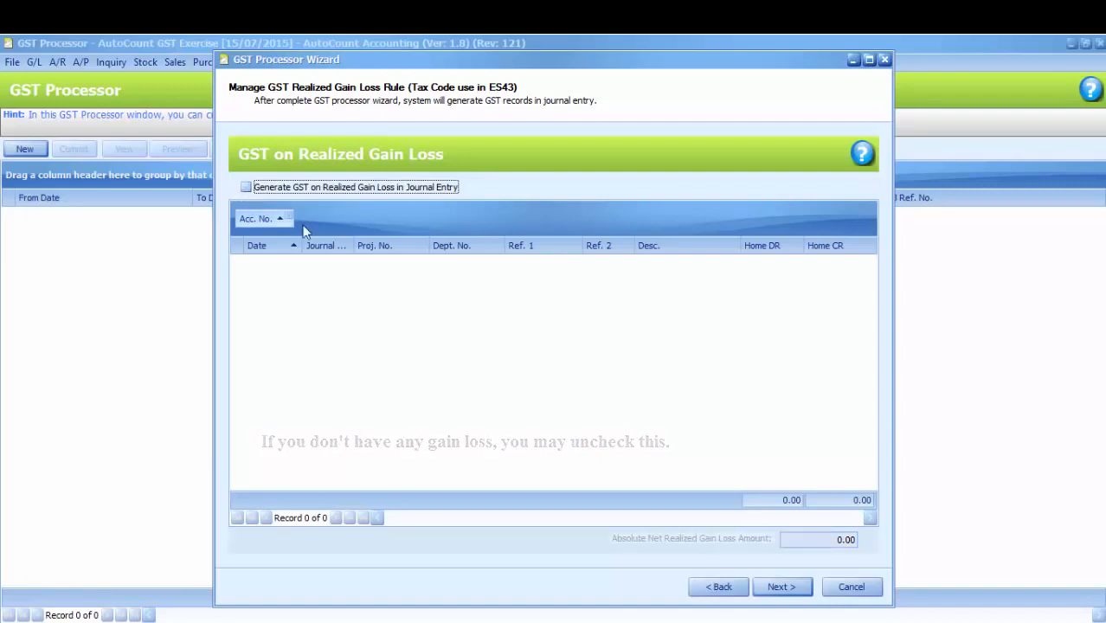
Step: Finish the GST Processor wizard and generate the GST Return for 01/04/2015 to 30/04/2015
left_click(782, 593)
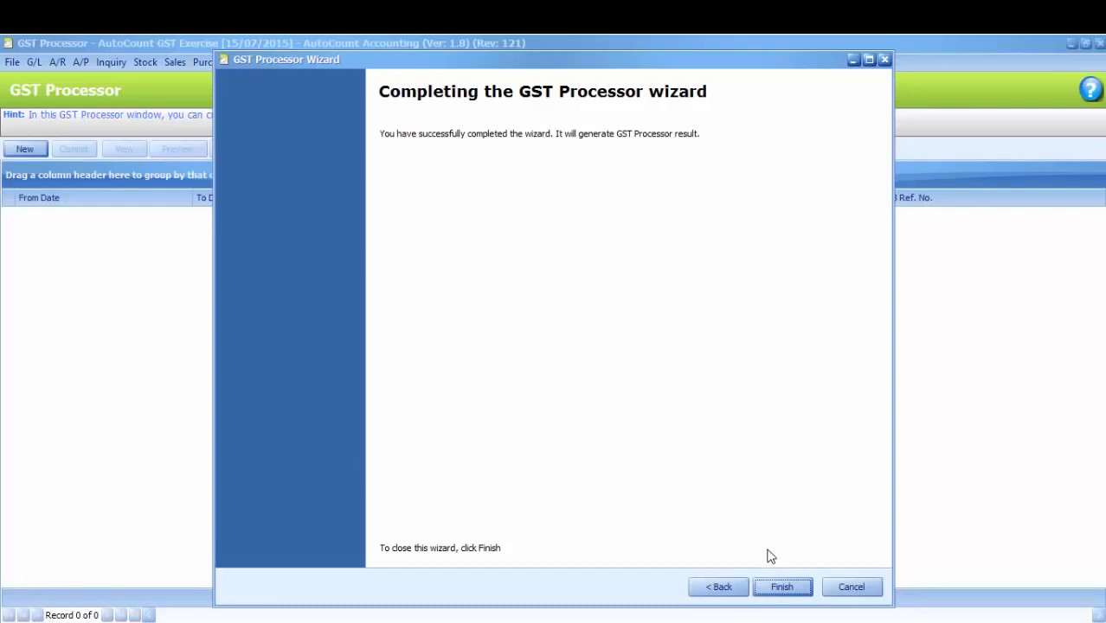
left_click(775, 595)
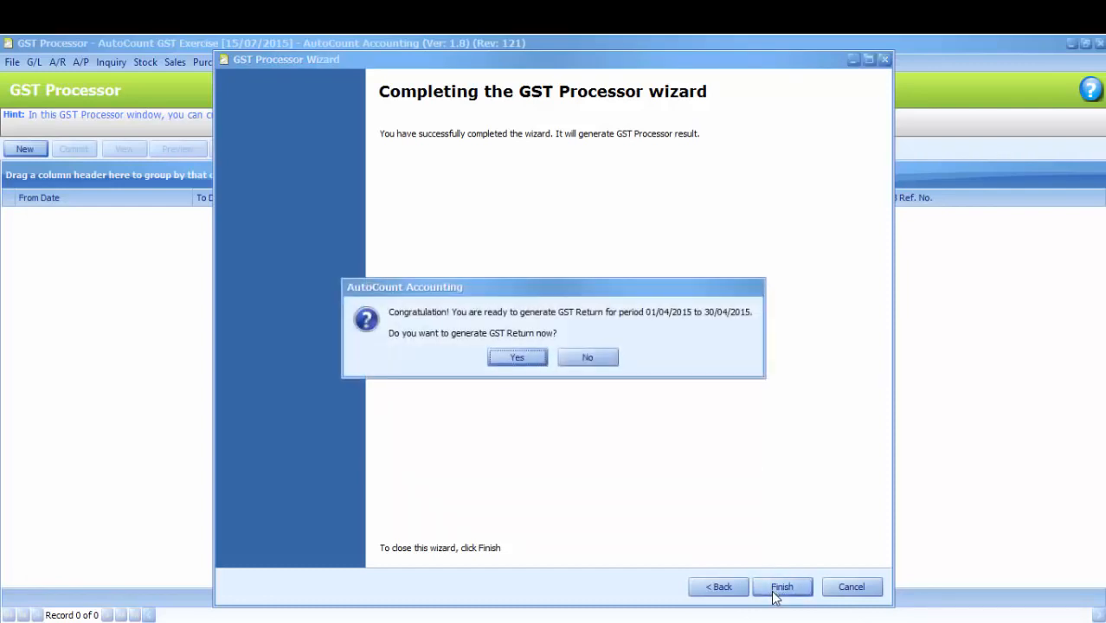
left_click(518, 359)
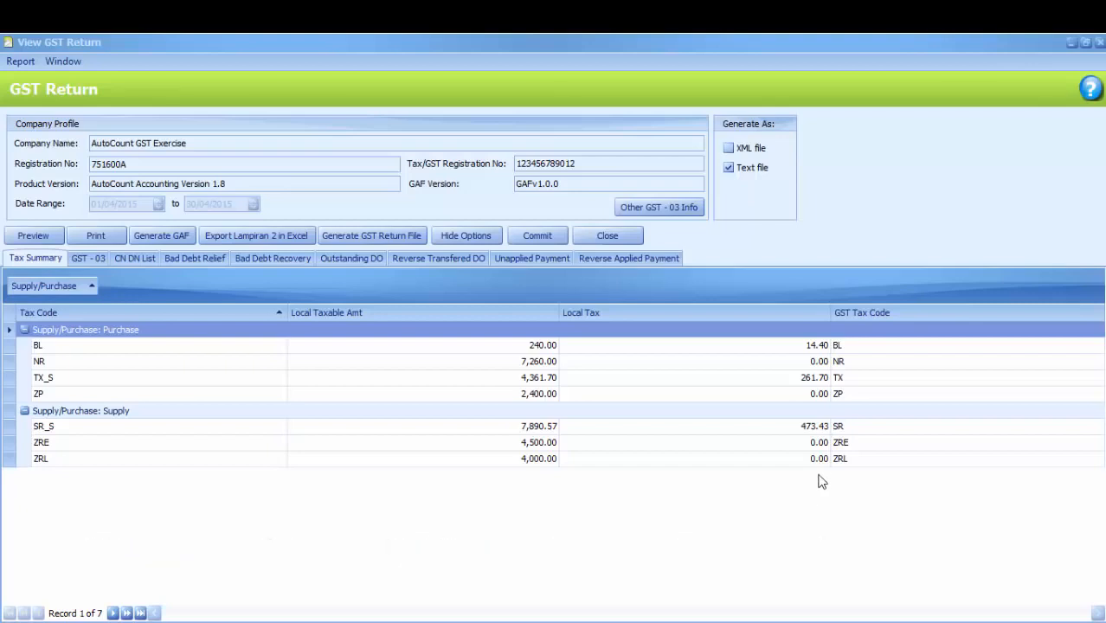
Step: Drill down into the TX_S tax code transactions, view payment voucher PV-000002, and return to the GST Return
double_click(821, 383)
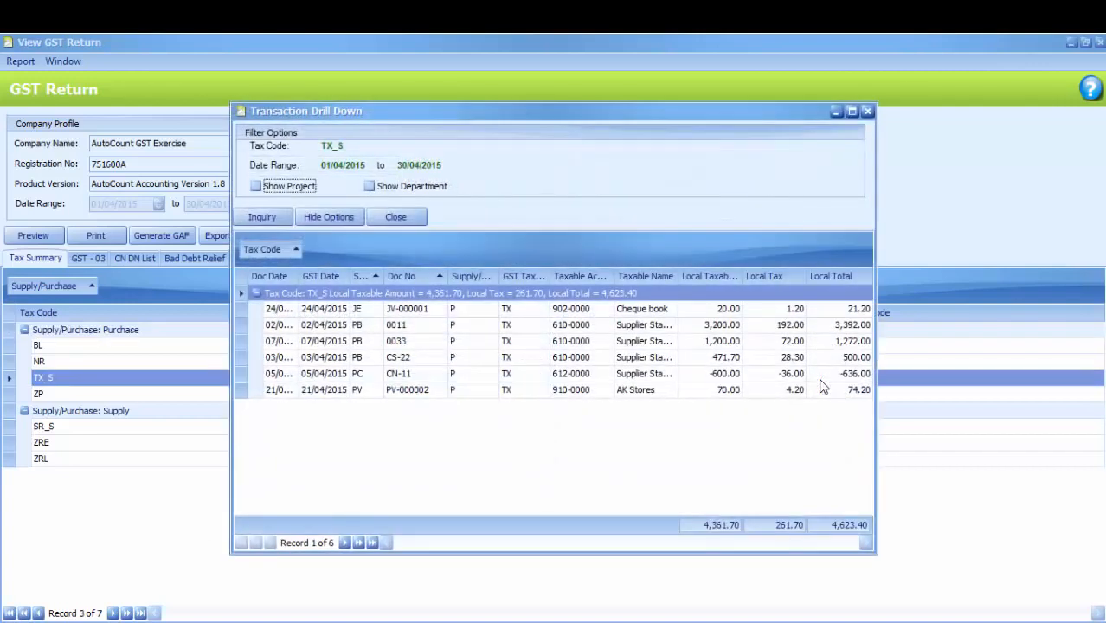
left_click(852, 113)
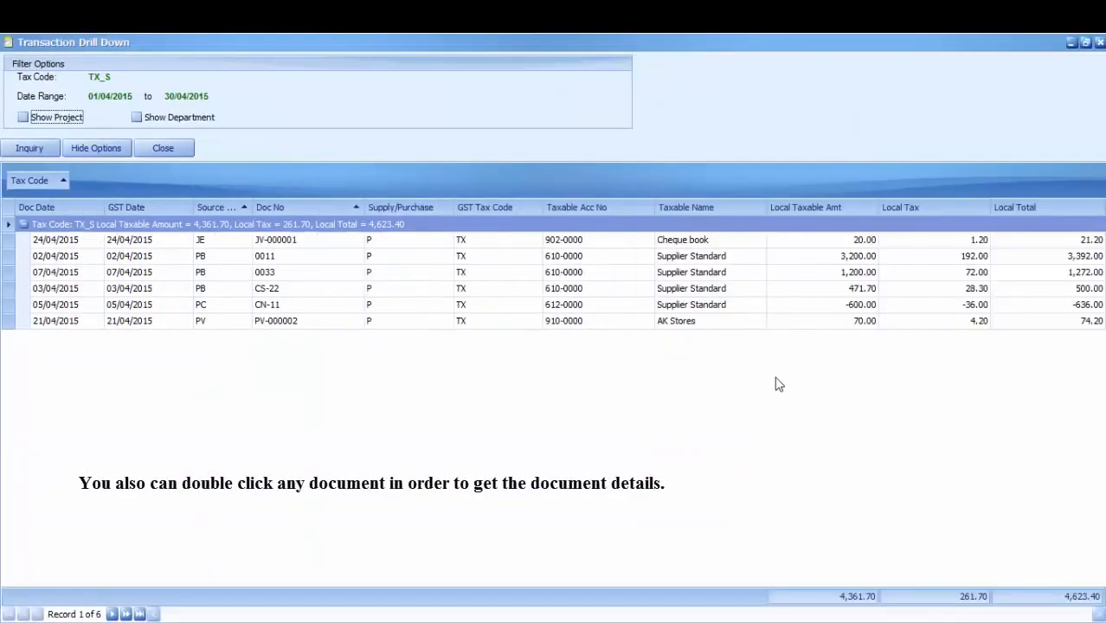
double_click(755, 323)
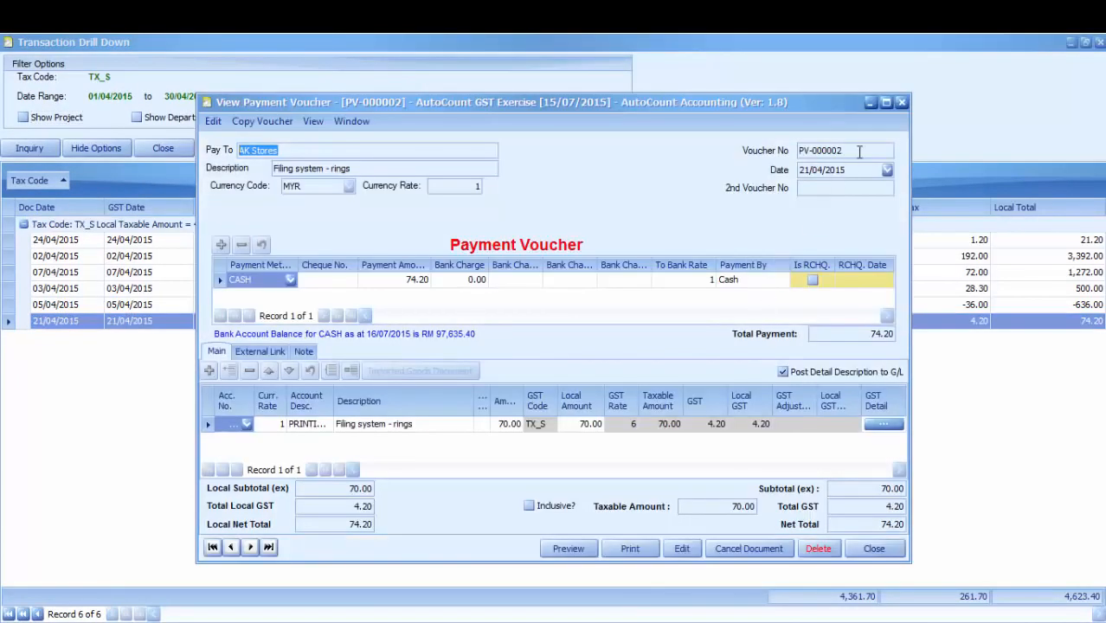
left_click(901, 102)
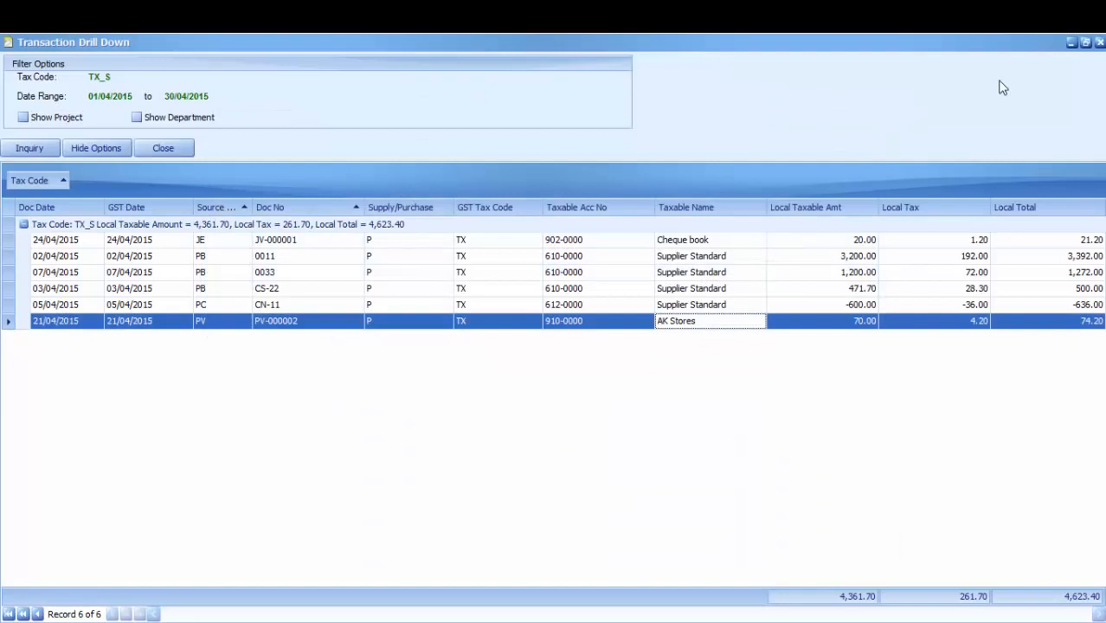
left_click(1098, 42)
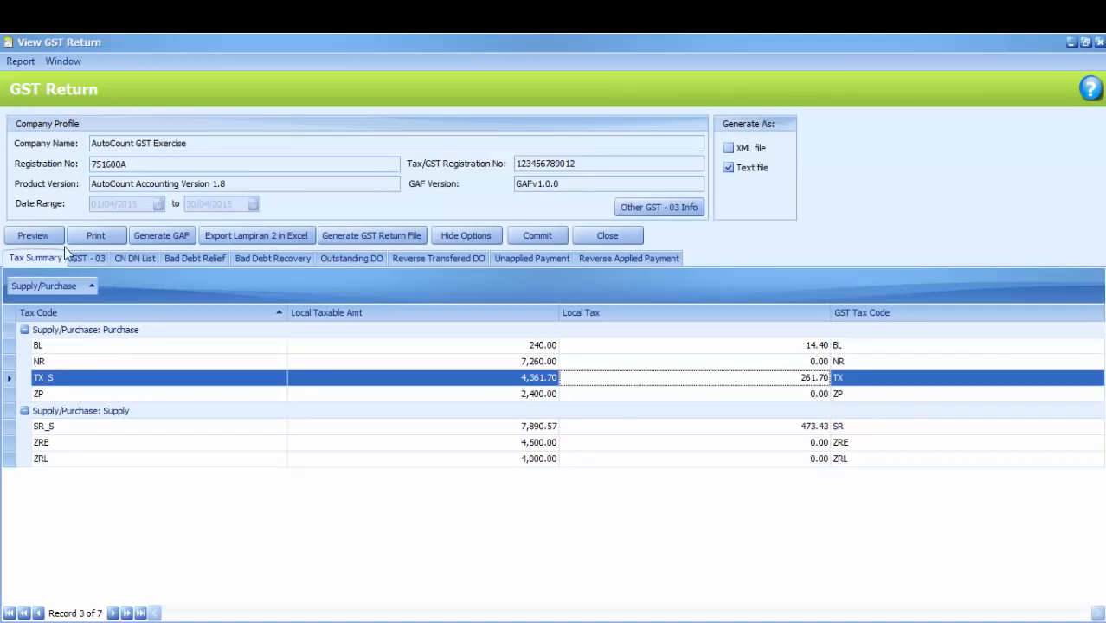
Step: Preview the Tax Summary report, drill down into the claimable input tax for standard rated supply purchases, and close the preview
left_click(33, 235)
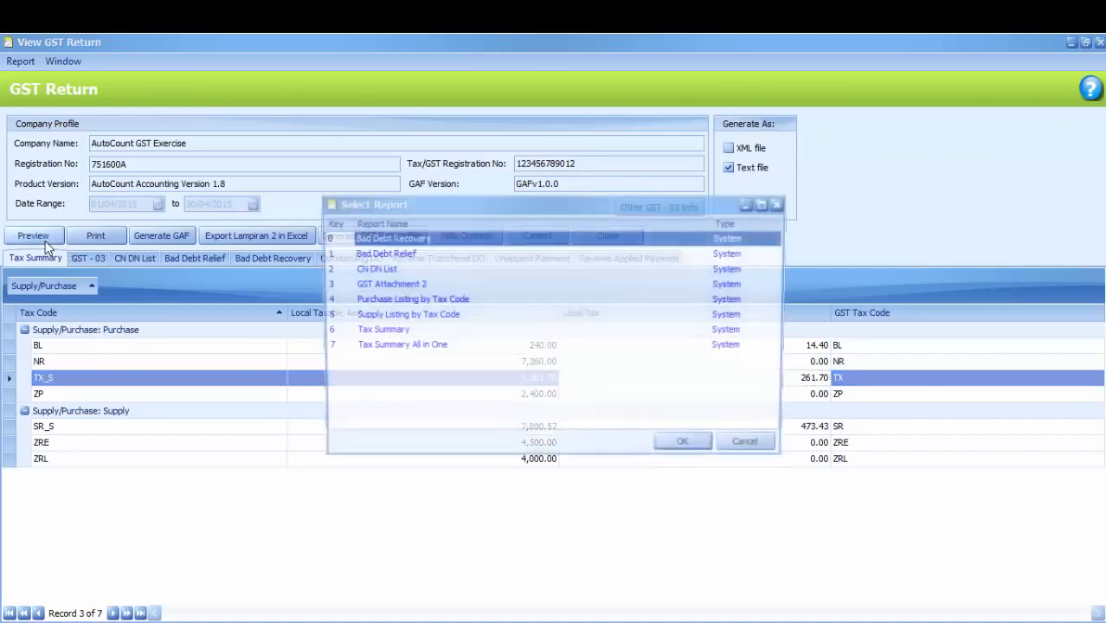
double_click(364, 334)
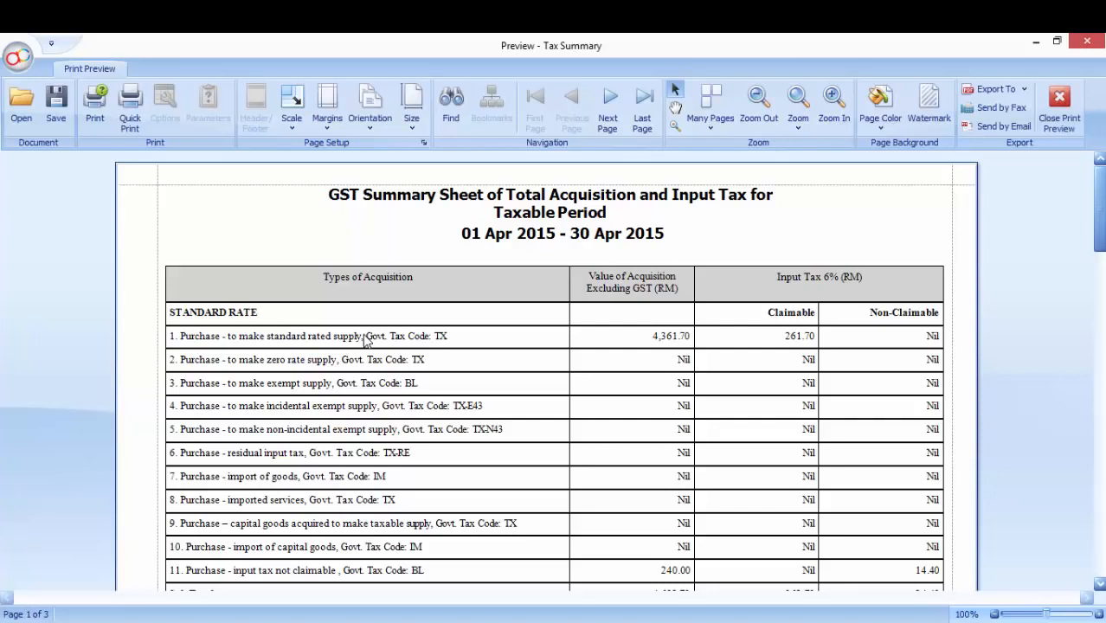
double_click(810, 340)
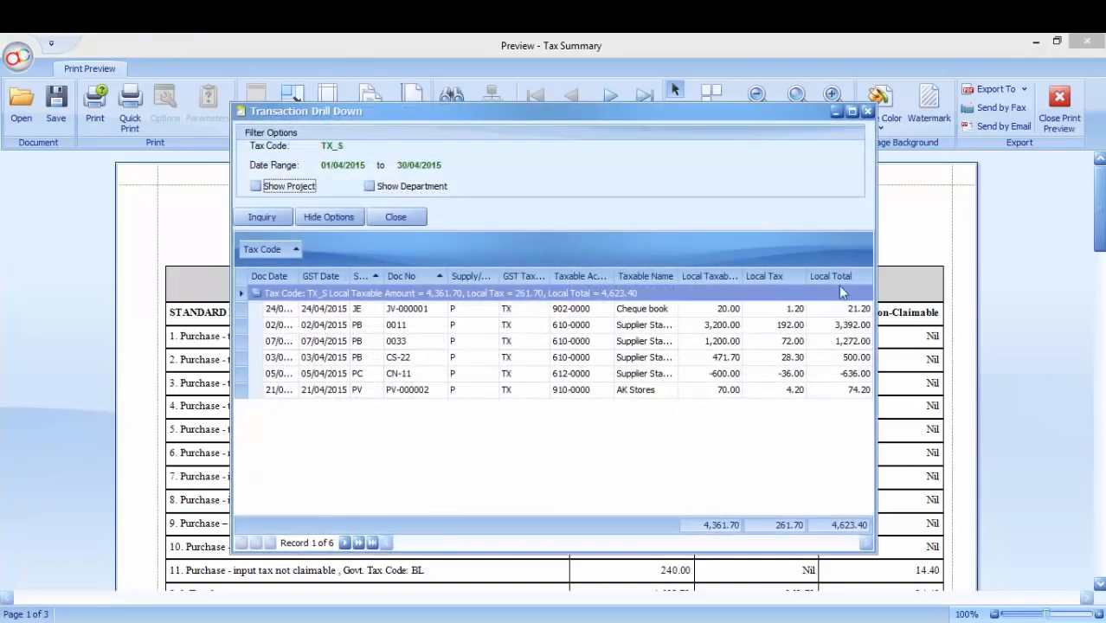
left_click(867, 112)
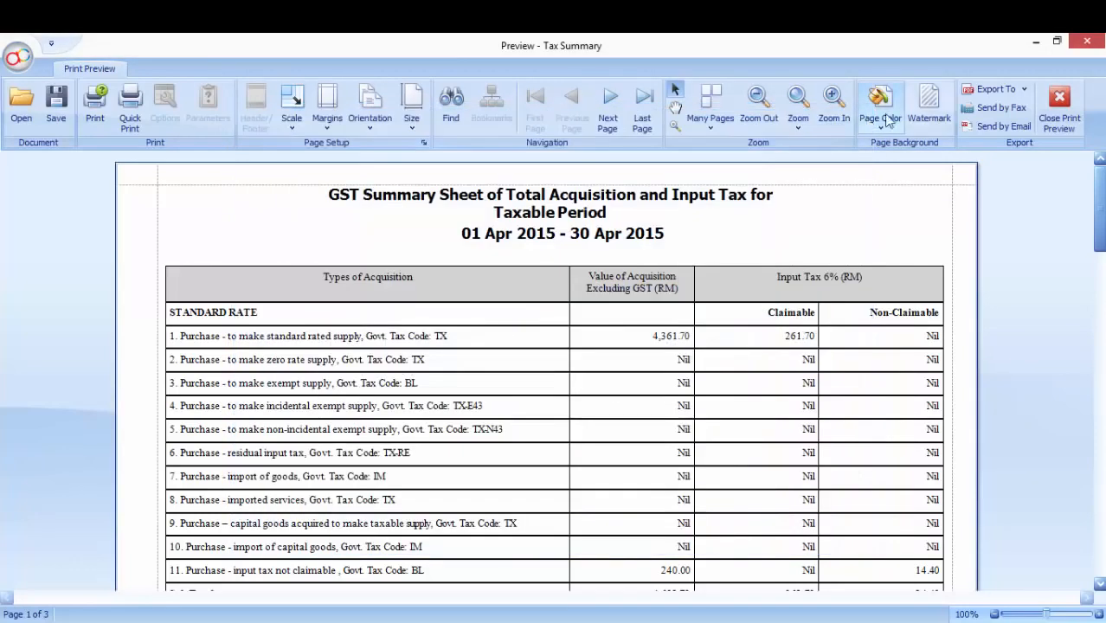
left_click(1084, 45)
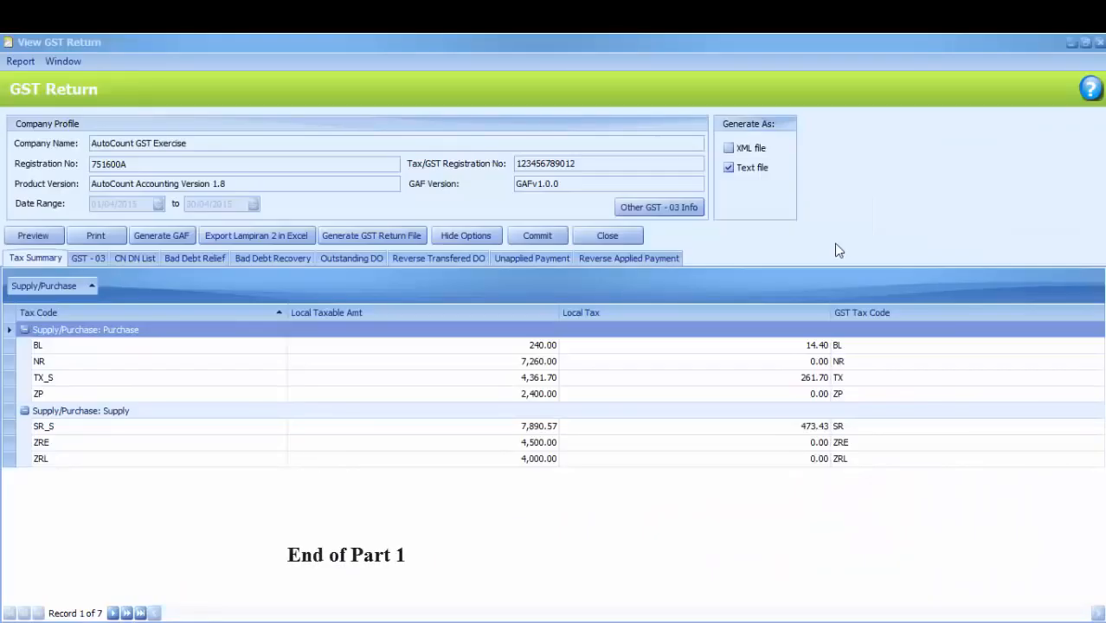